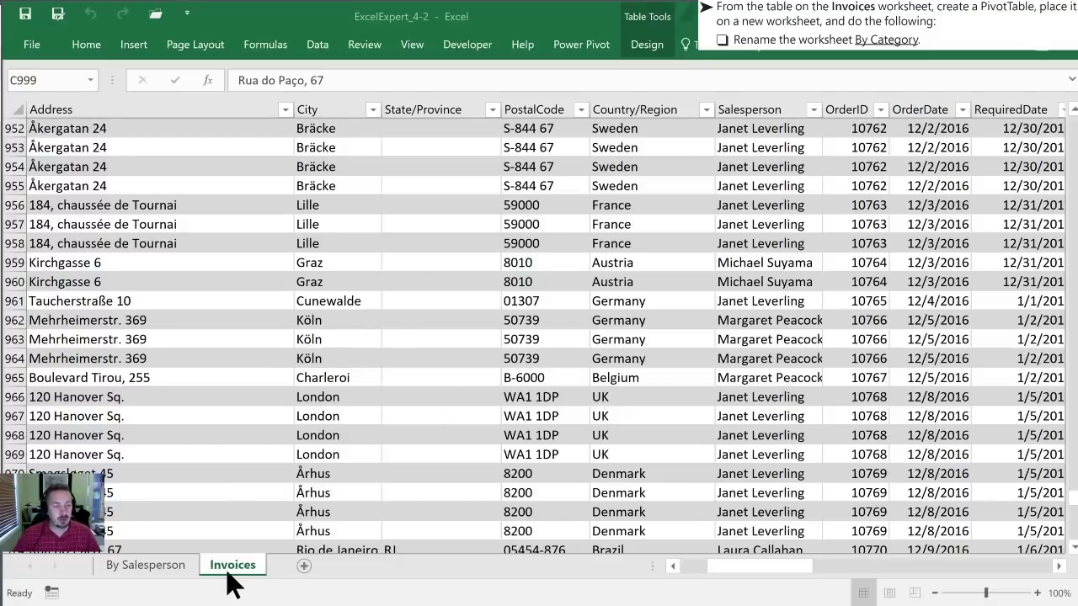
Create an empty PivotTable from Table_Northwind_Invoices on a new worksheet, Sheet2.
left_click(232, 354)
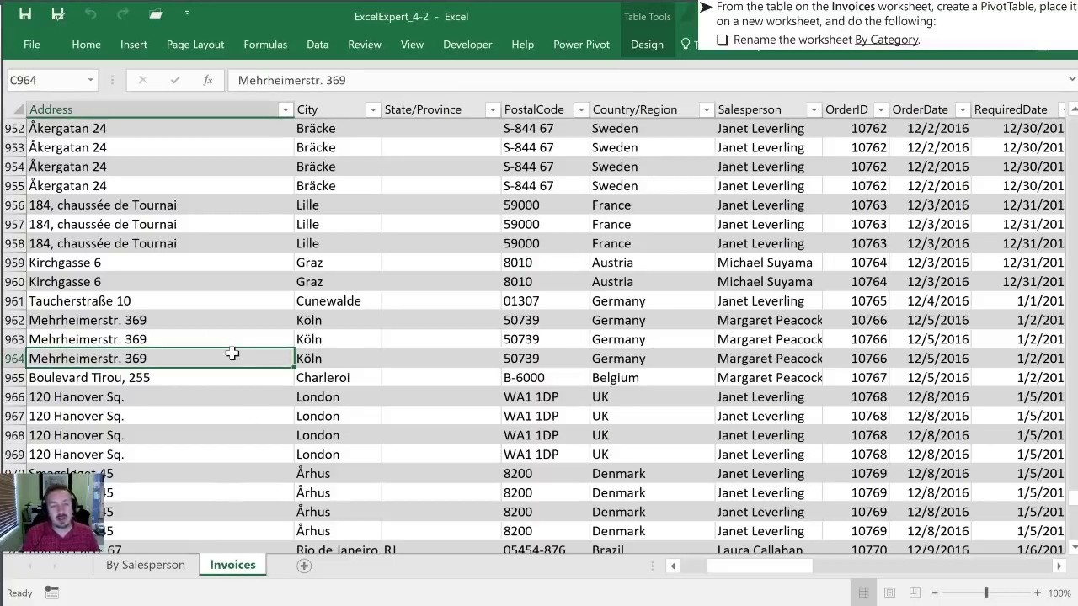
key("alt")
key("n")
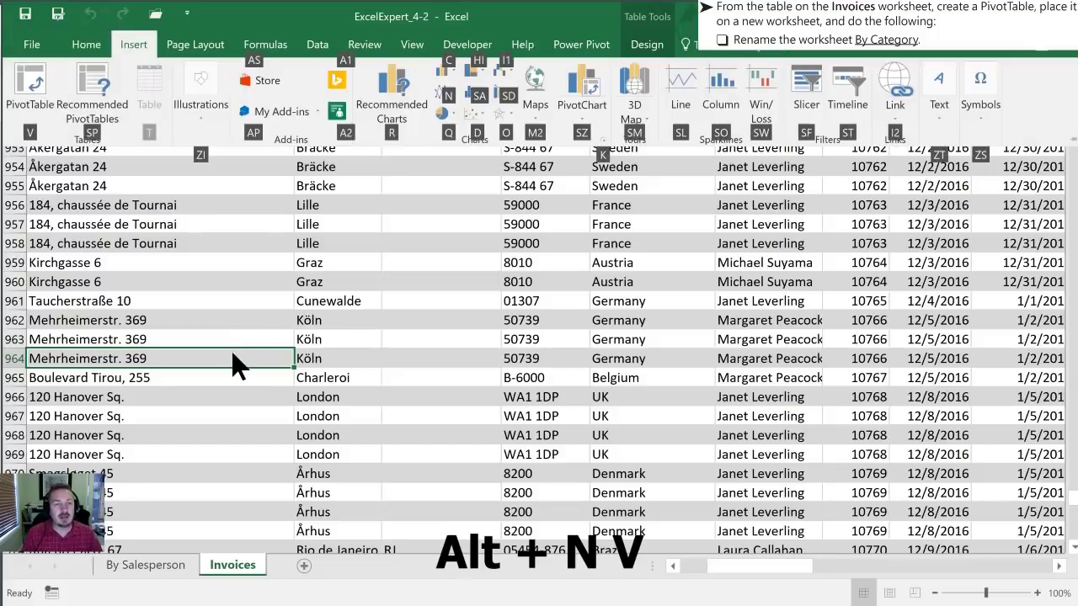
key("v")
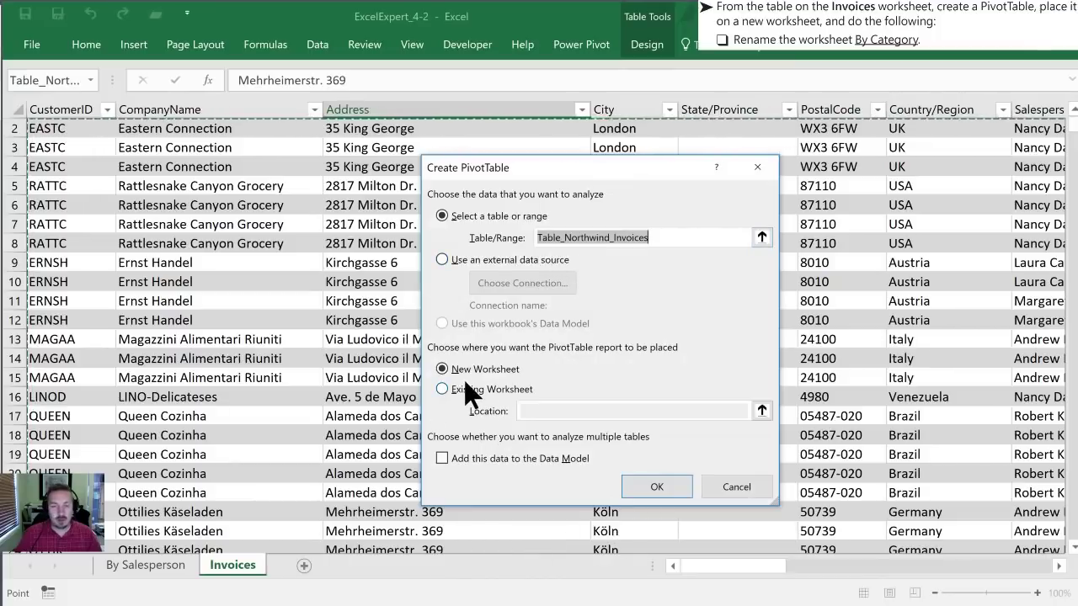
left_click(655, 486)
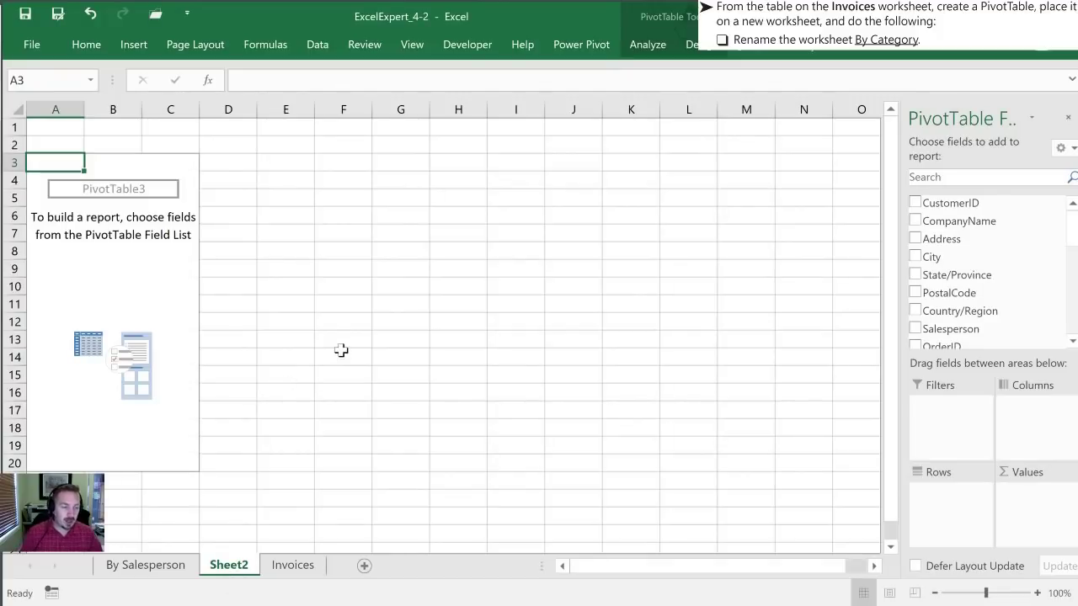
Rename Sheet2 to 'By Category' using Home > Format > Rename Sheet.
left_click(86, 45)
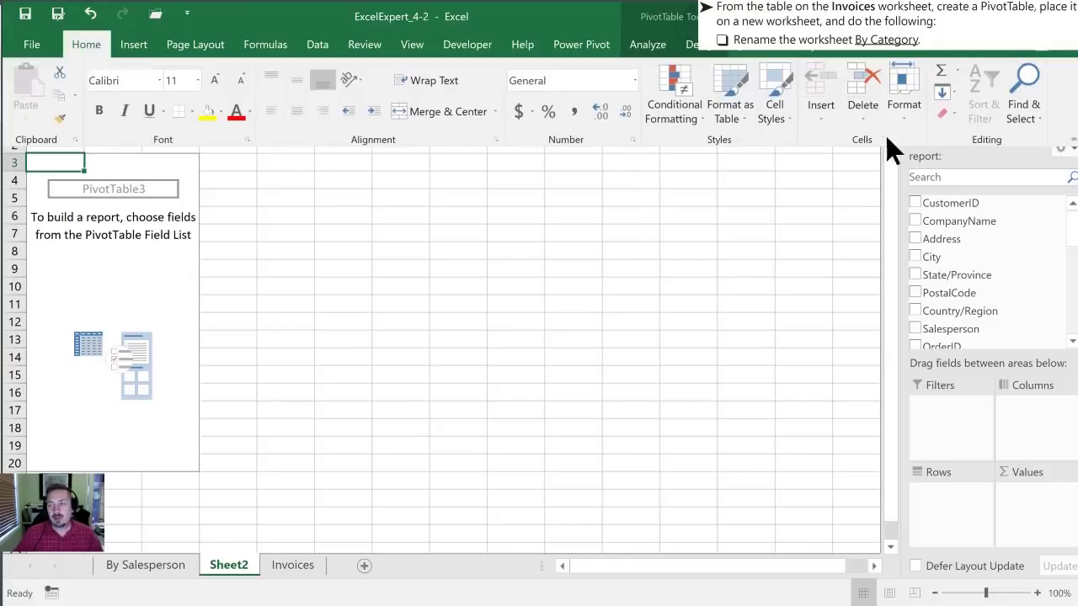
left_click(901, 87)
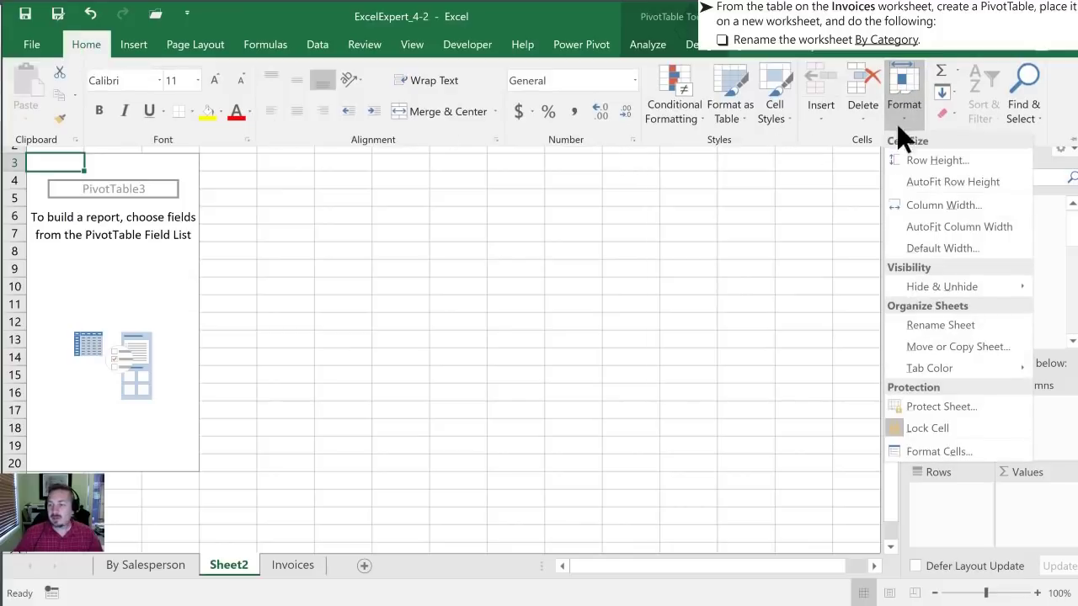
left_click(941, 329)
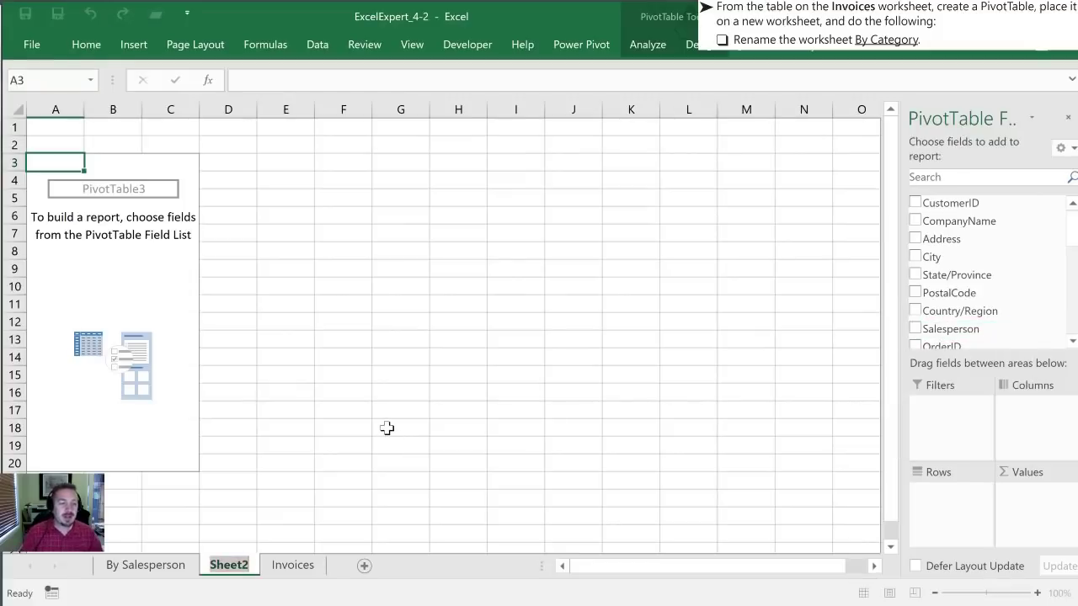
type("By")
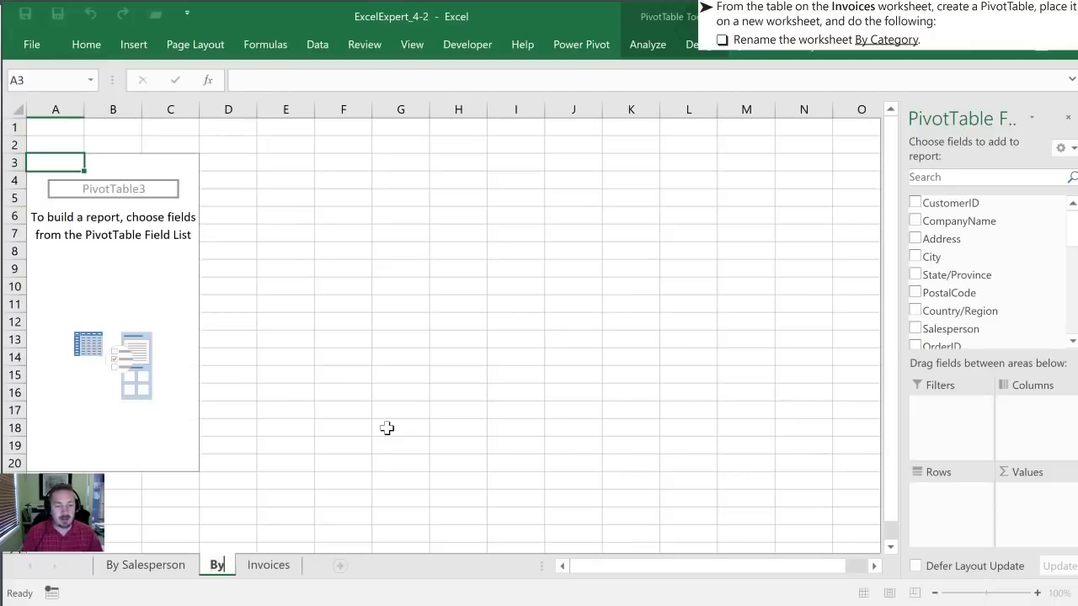
type(" Catogory")
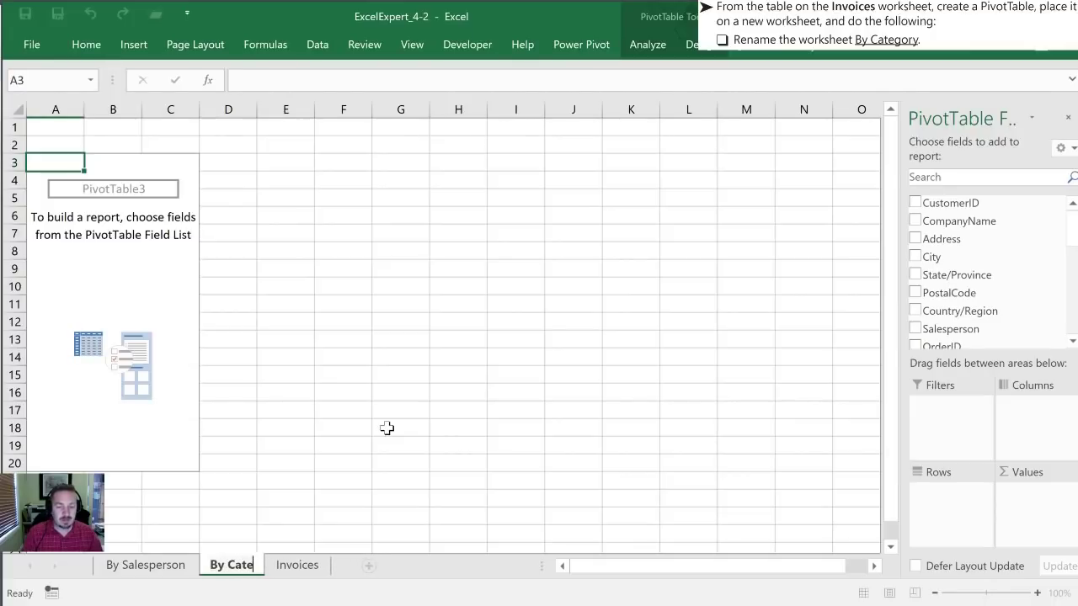
key("Return")
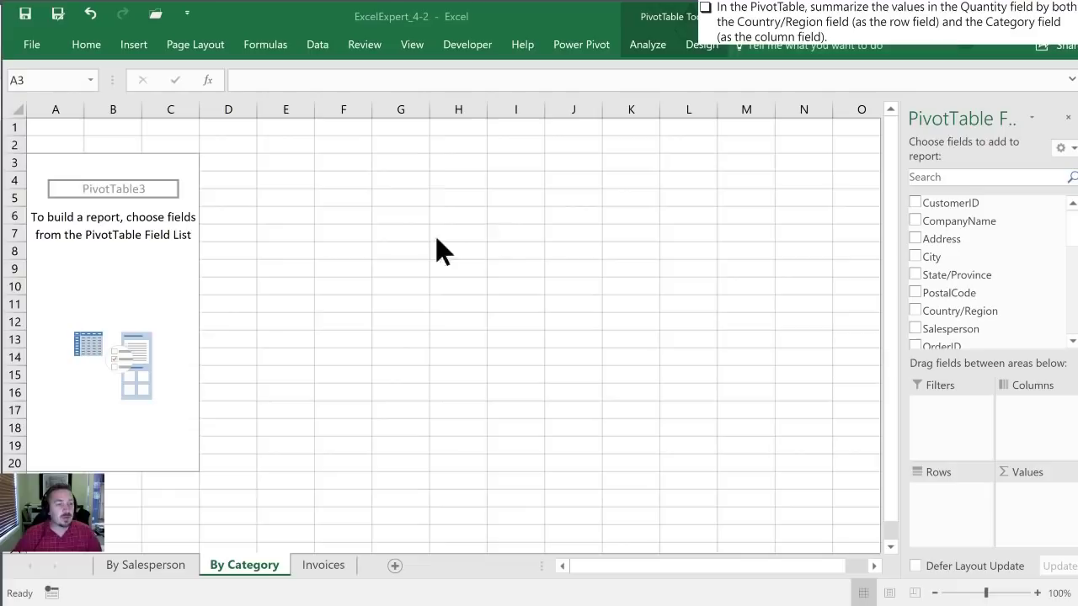
Add the Quantity field to the PivotTable Values as a sum.
left_click(939, 178)
type("qua")
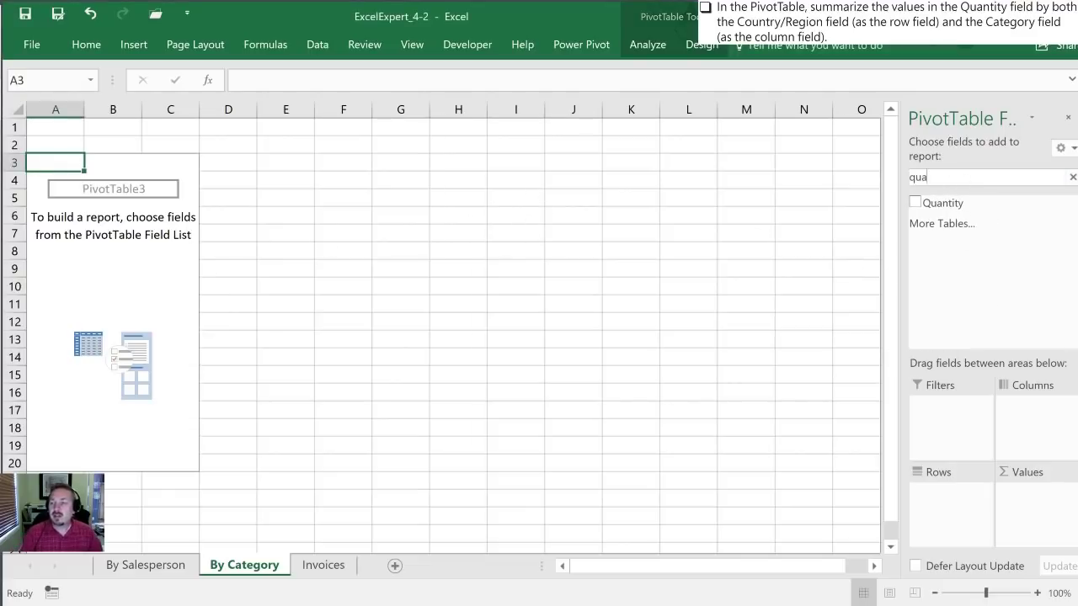
left_click_drag(950, 205, 1021, 497)
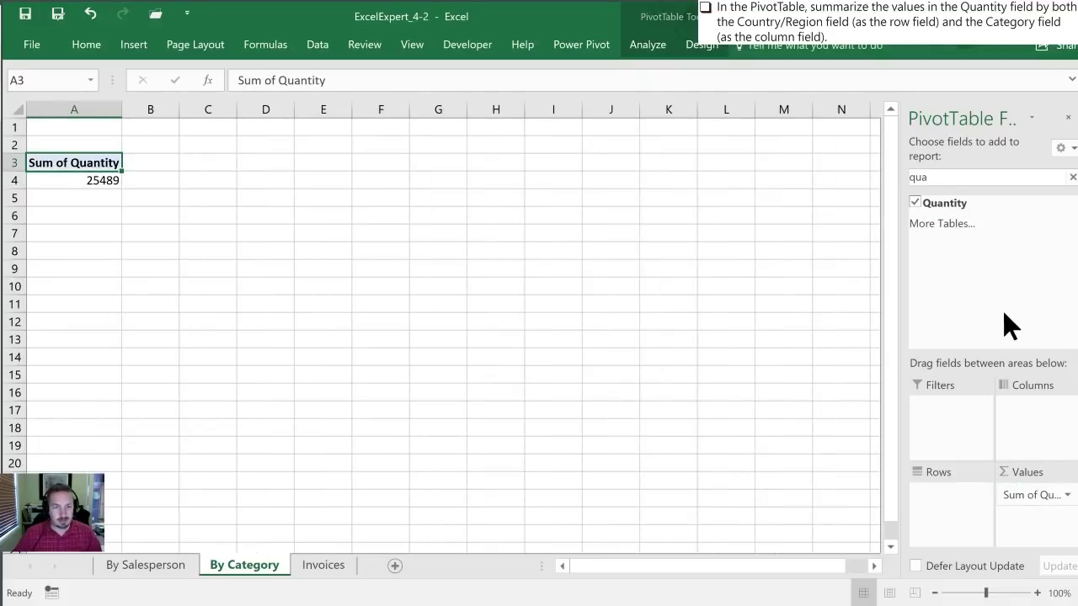
Place Country/Region in the PivotTable Rows, giving a 25489 grand total.
left_click_drag(954, 178, 907, 184)
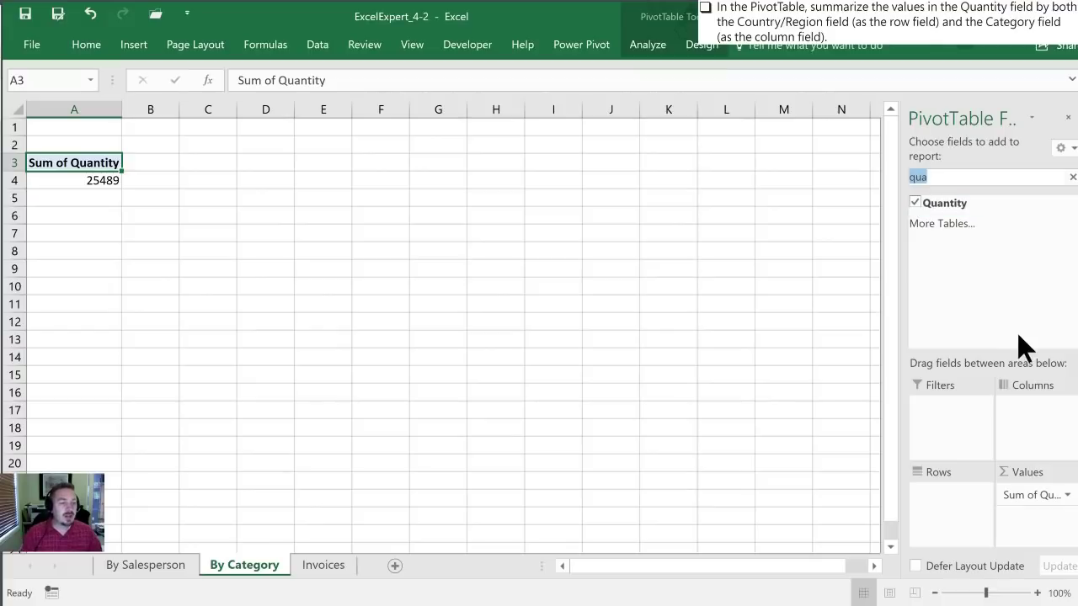
type("Coun")
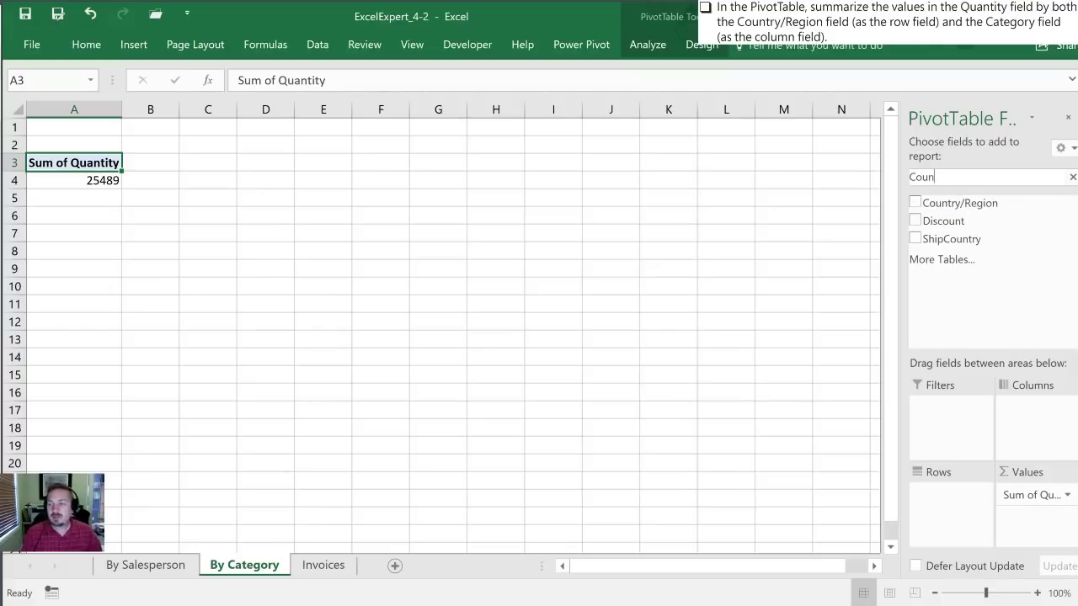
left_click_drag(957, 203, 957, 497)
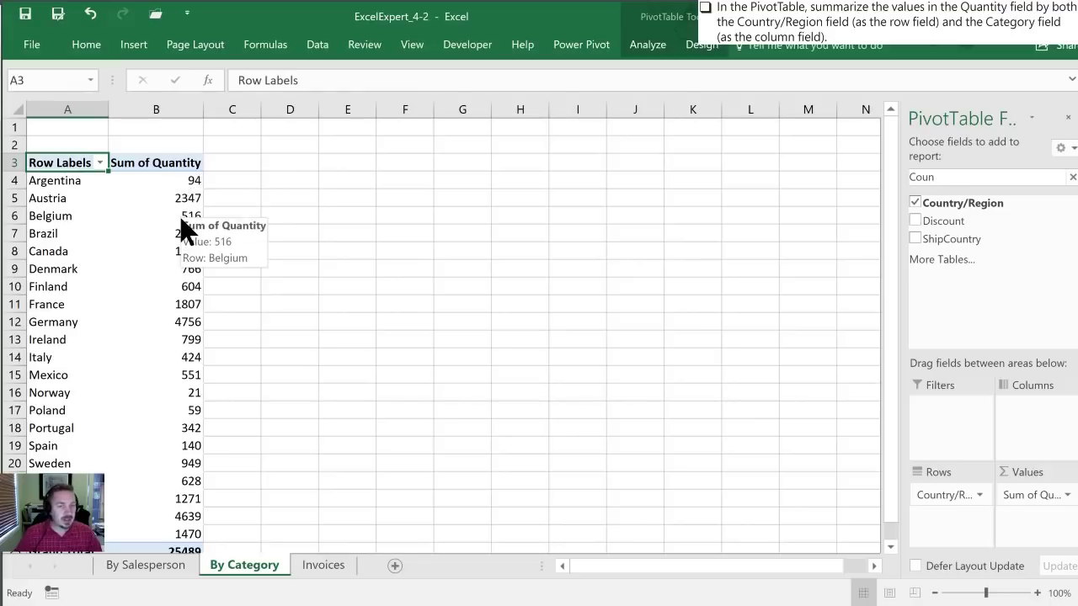
left_click_drag(979, 177, 918, 175)
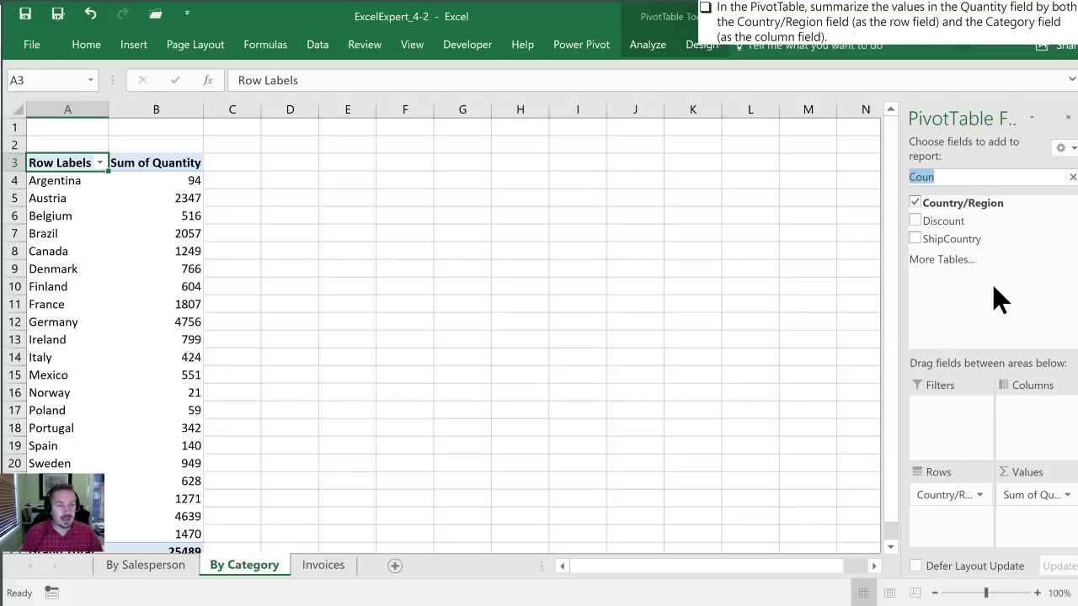
Add Category to the Columns area and verify Brazil's row totals sum to 2057.
type("Cate")
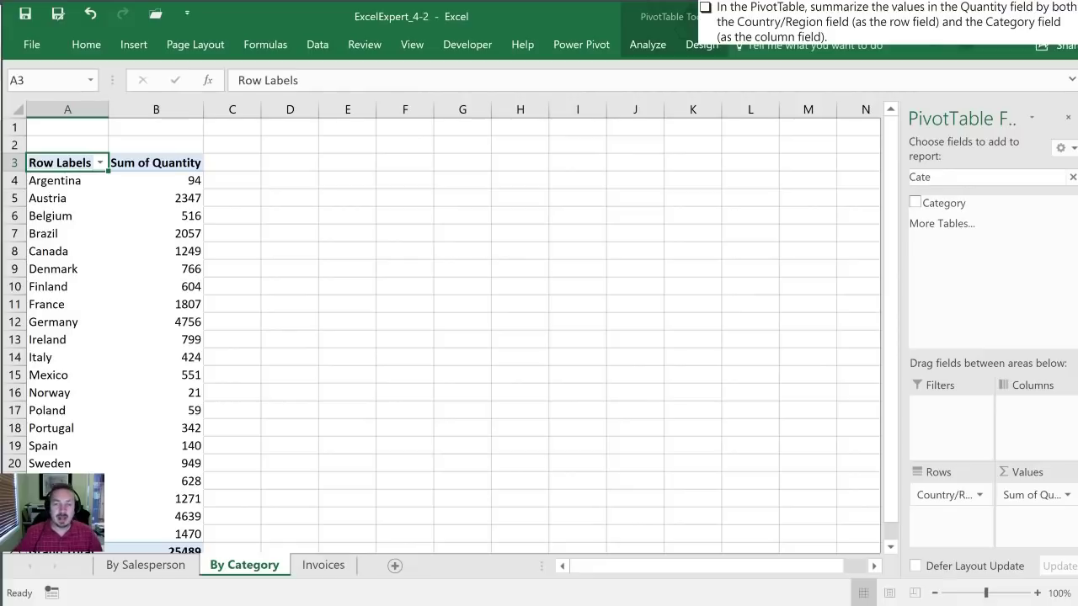
left_click_drag(933, 203, 1050, 412)
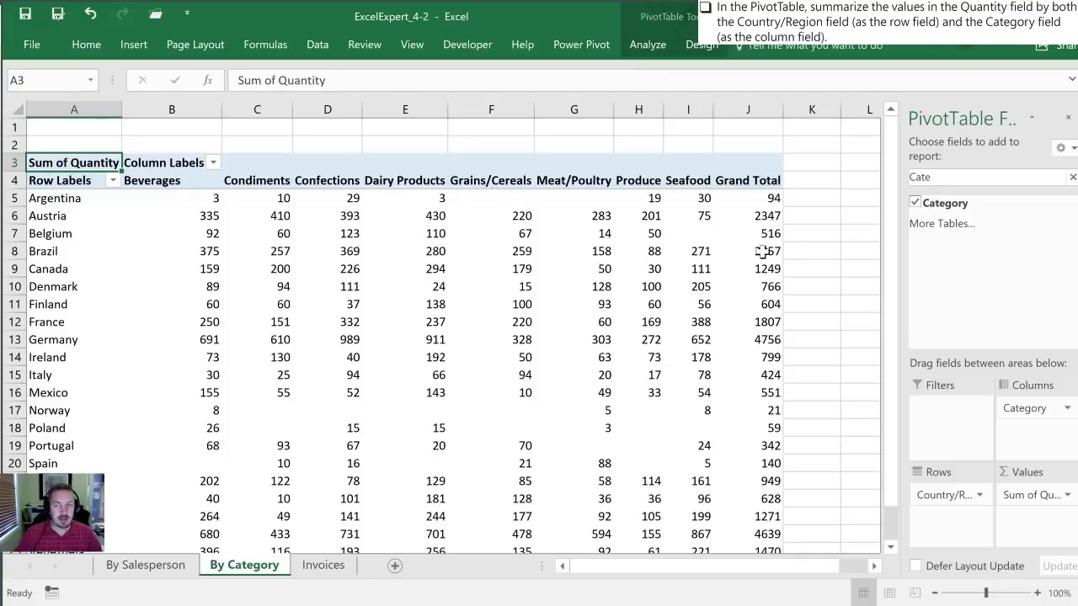
left_click_drag(692, 251, 211, 251)
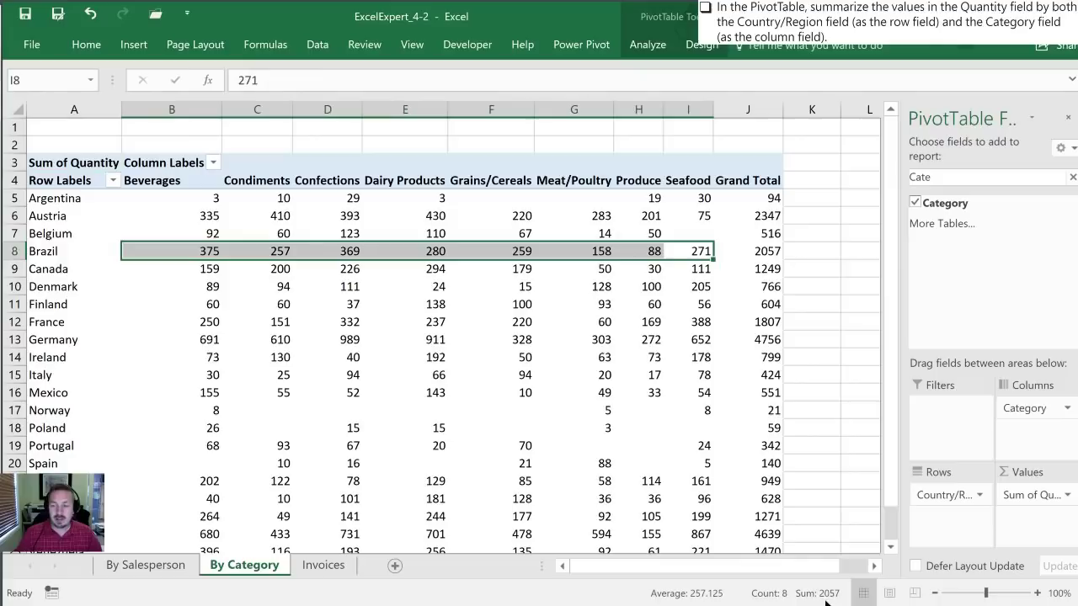
left_click(754, 249)
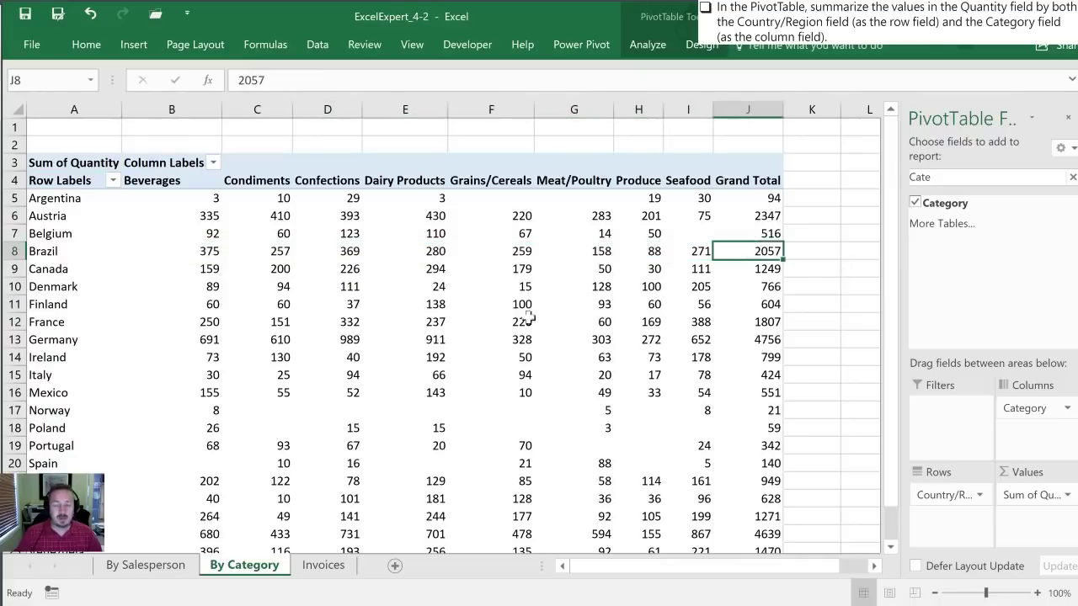
mouse_move(524, 329)
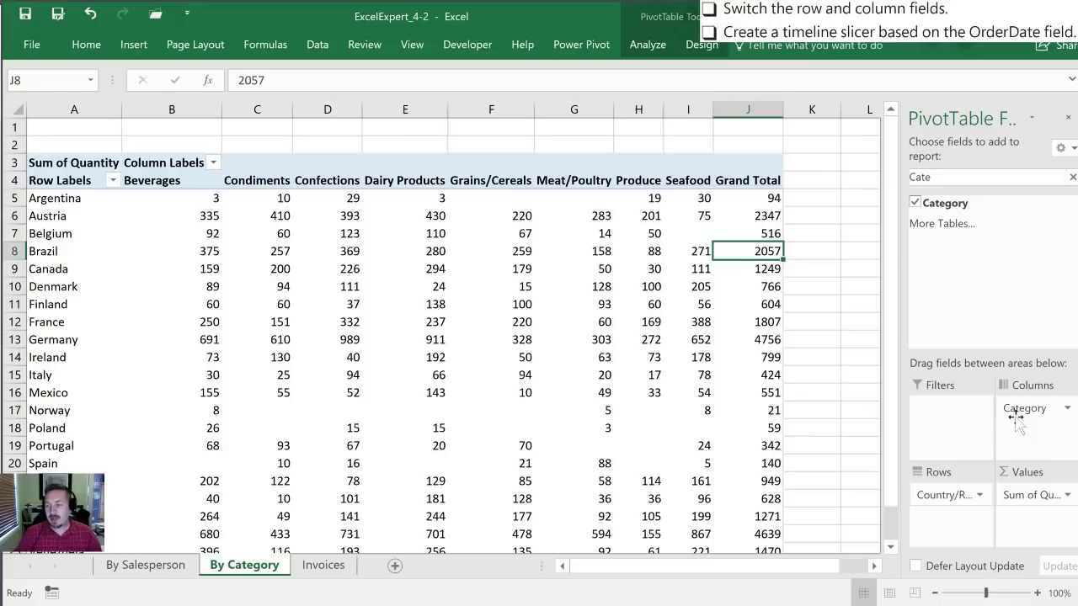
Swap the layout: Category into Rows and Country/Region into Columns.
mouse_move(1019, 413)
left_mouse_down()
mouse_move(960, 478)
mouse_move(938, 530)
mouse_move(960, 455)
mouse_move(1031, 421)
mouse_move(1030, 411)
left_mouse_up()
left_click(937, 495)
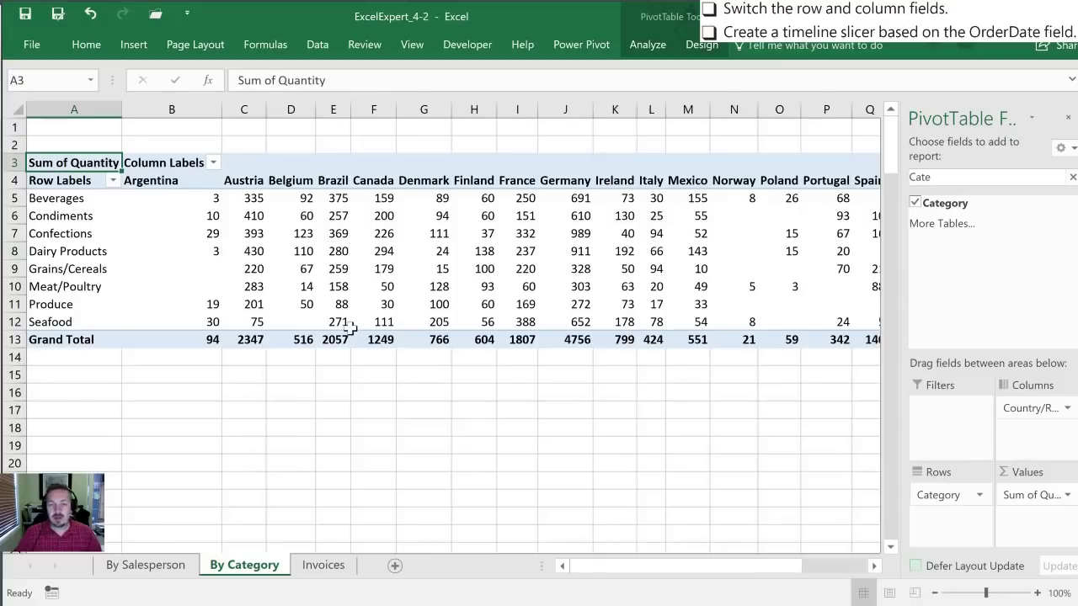
mouse_move(187, 220)
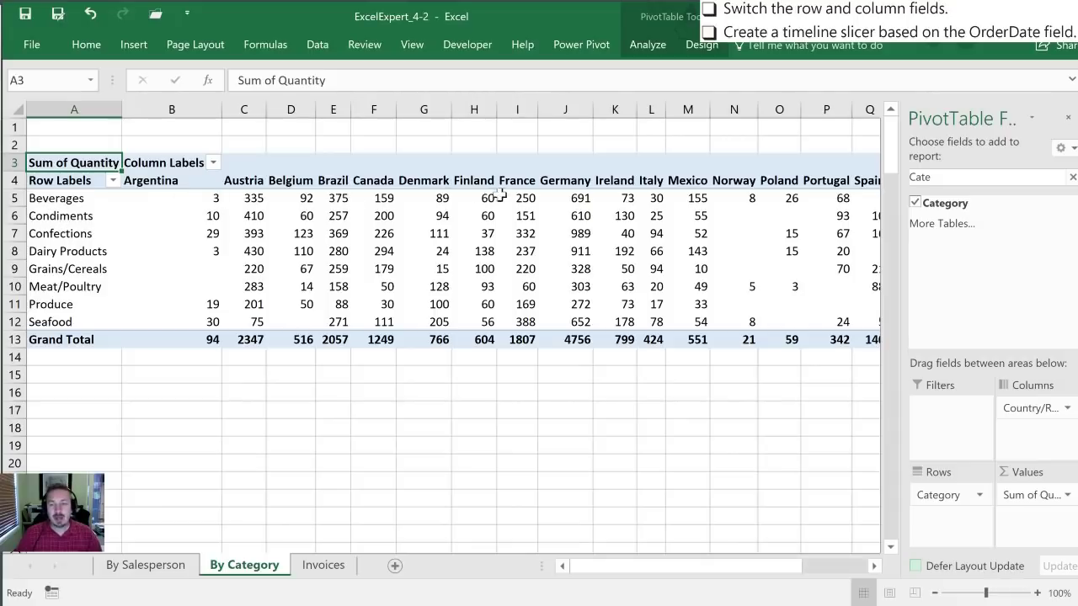
Zoom the sheet out to 80% to see more country columns.
left_click_drag(652, 581, 702, 578)
left_click(935, 593)
left_click(935, 593)
left_click_drag(169, 179, 745, 179)
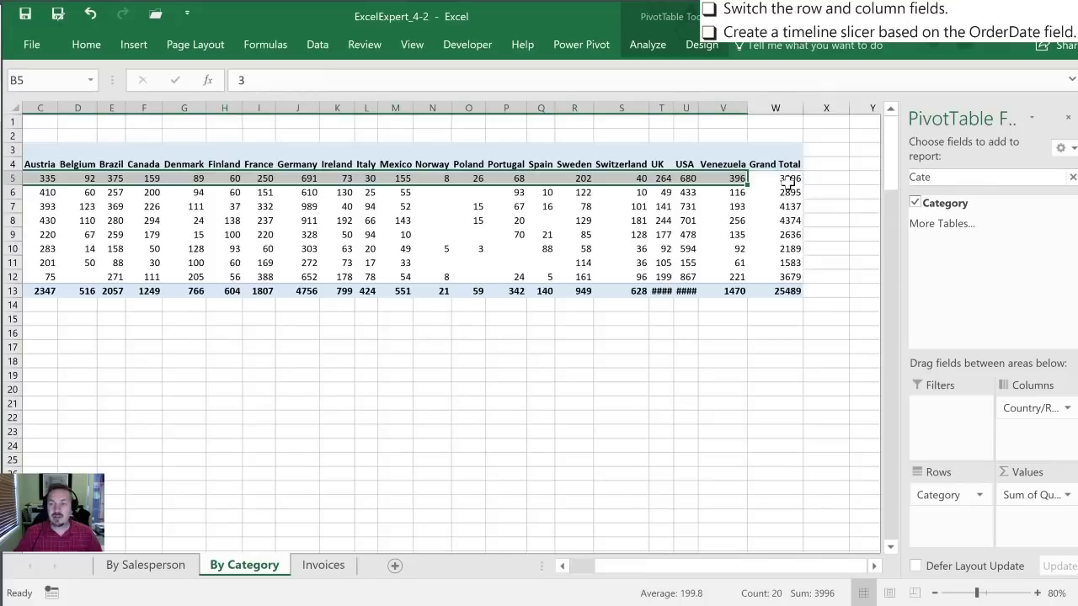
mouse_move(789, 183)
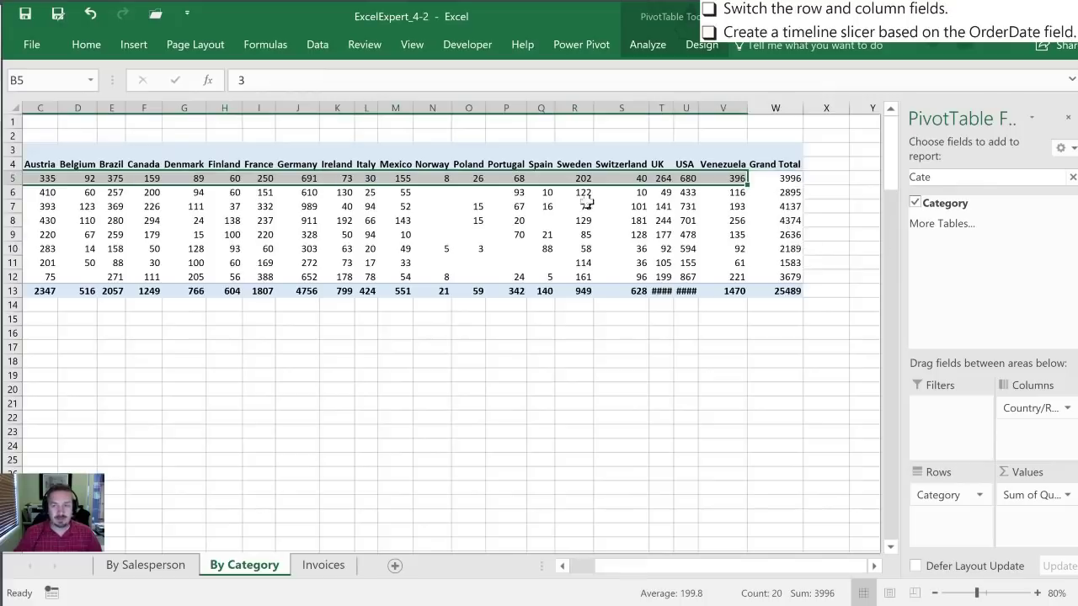
left_click(494, 205)
key("Left")
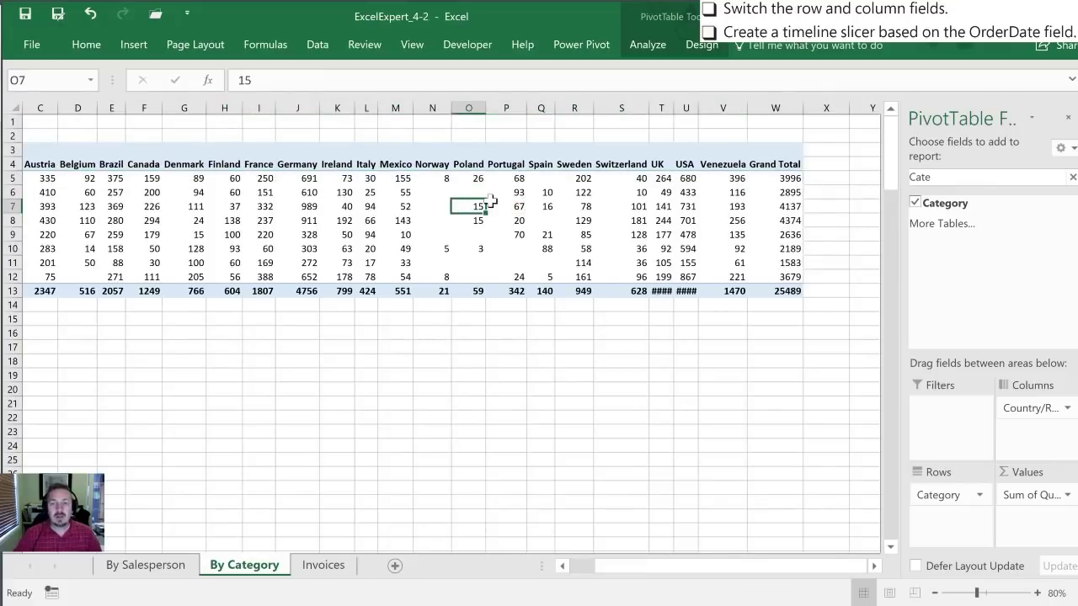
Jump back to the row's first column and bring up the PivotTable Analyze commands.
key("Home")
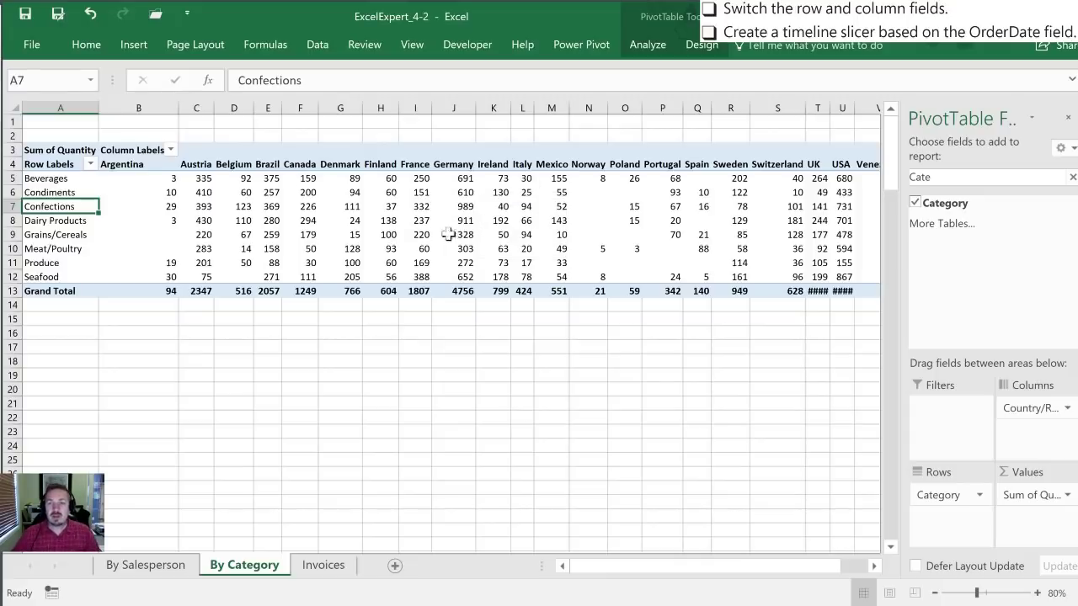
left_click(646, 47)
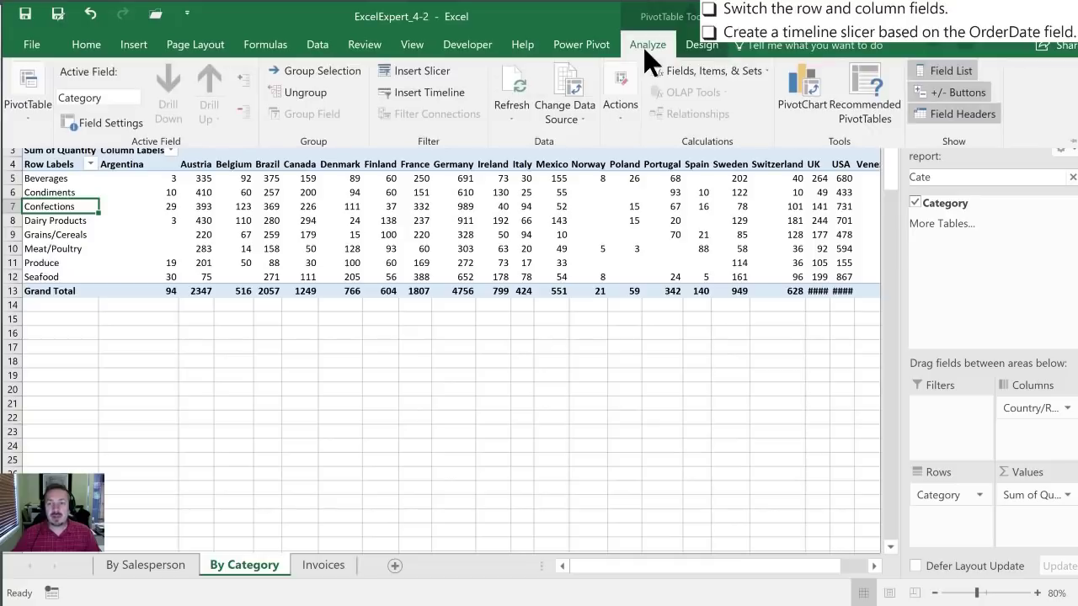
Insert a timeline for the PivotTable using the OrderDate field.
left_click(414, 95)
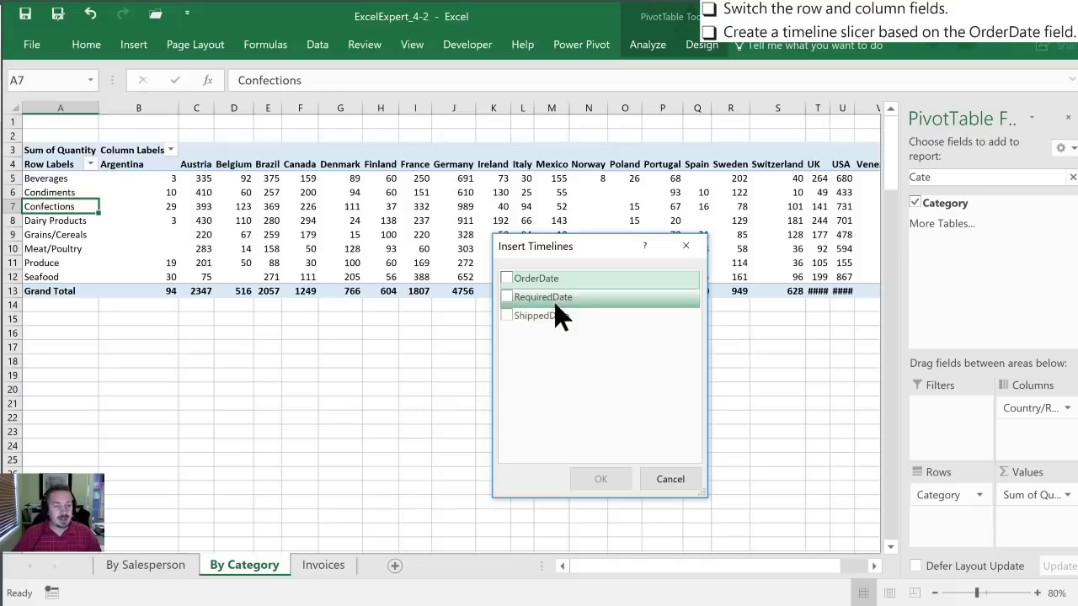
left_click(507, 277)
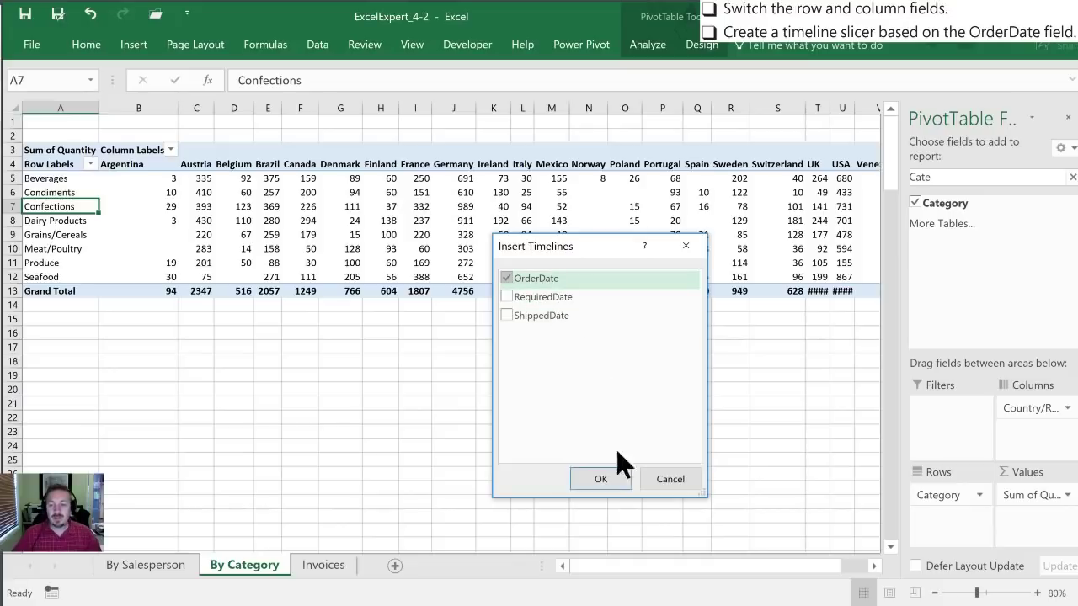
left_click(600, 479)
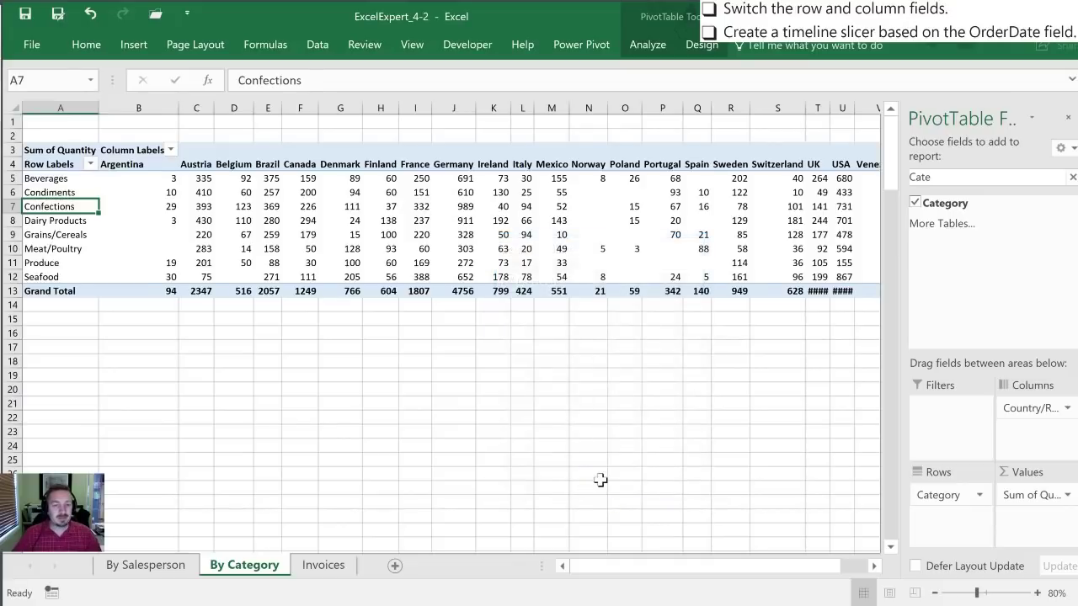
Move the OrderDate timeline below the PivotTable and widen it to show months into 2017.
left_click_drag(464, 295, 206, 310)
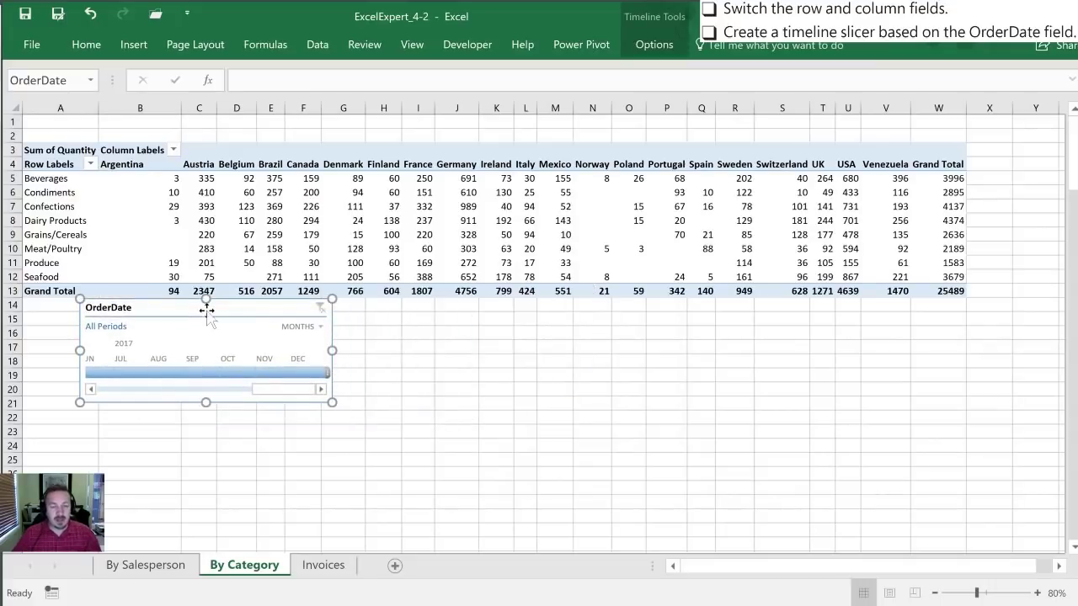
left_click_drag(252, 390, 137, 385)
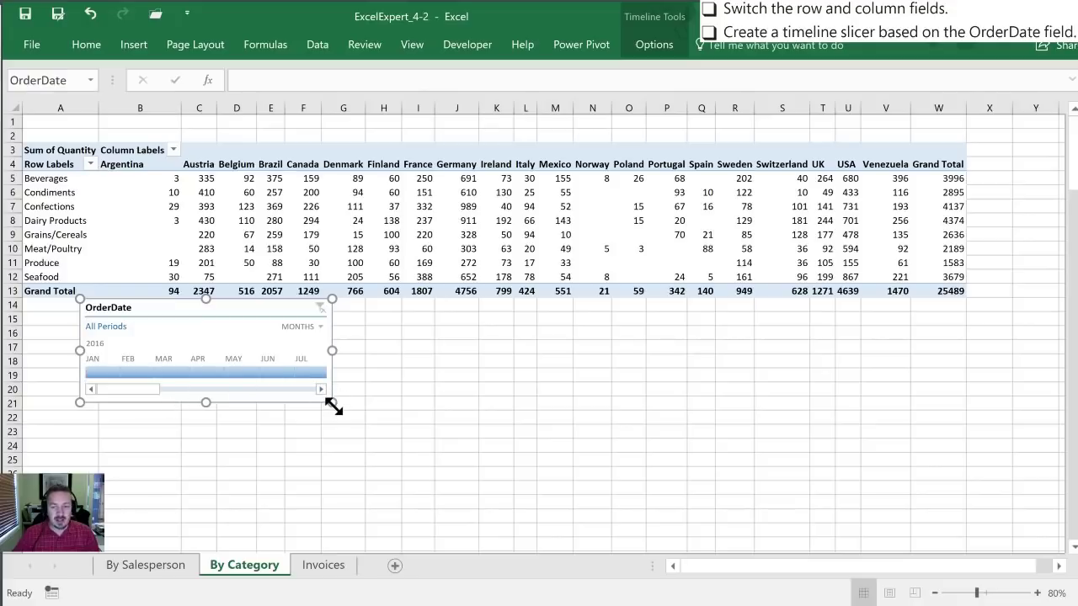
left_click_drag(332, 403, 634, 414)
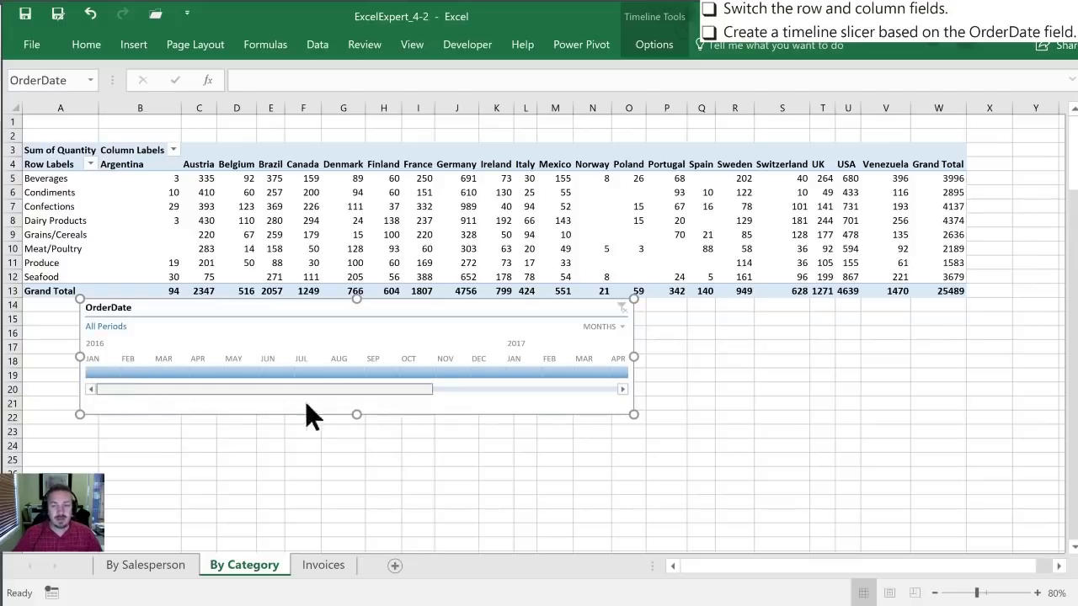
mouse_move(352, 388)
left_mouse_down()
mouse_move(570, 379)
mouse_move(344, 385)
left_mouse_up()
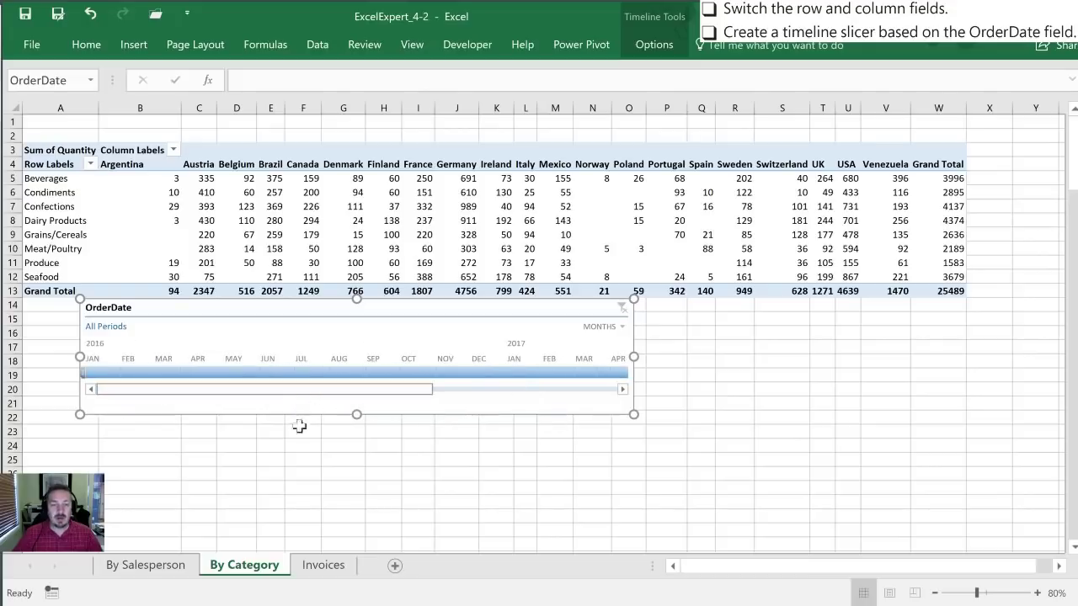
Filter the timeline to March through August 2016, giving a 11396 grand total.
left_click(244, 373)
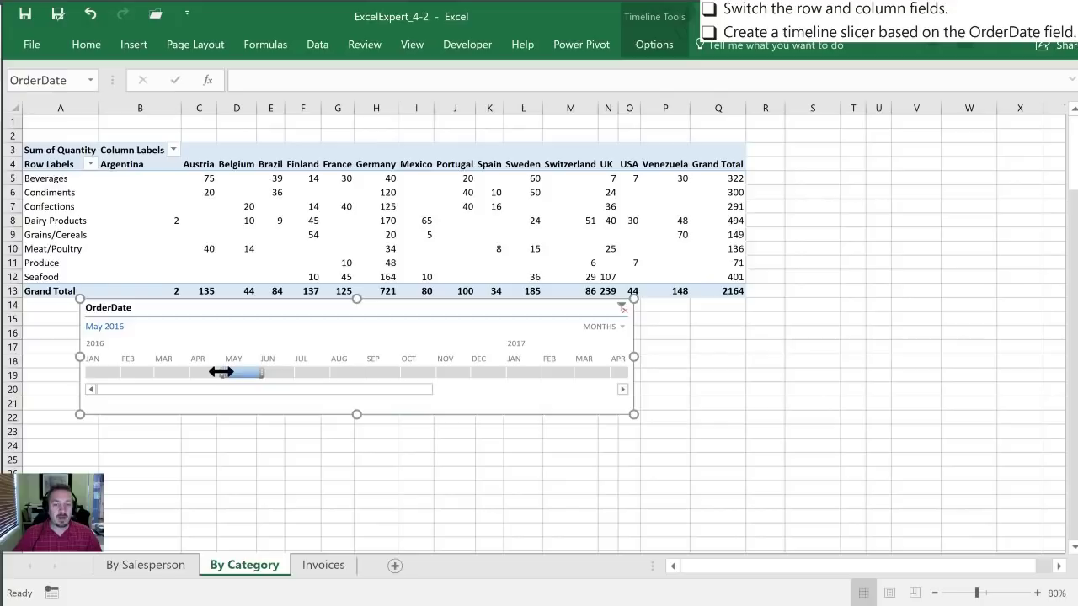
left_click_drag(222, 372, 154, 369)
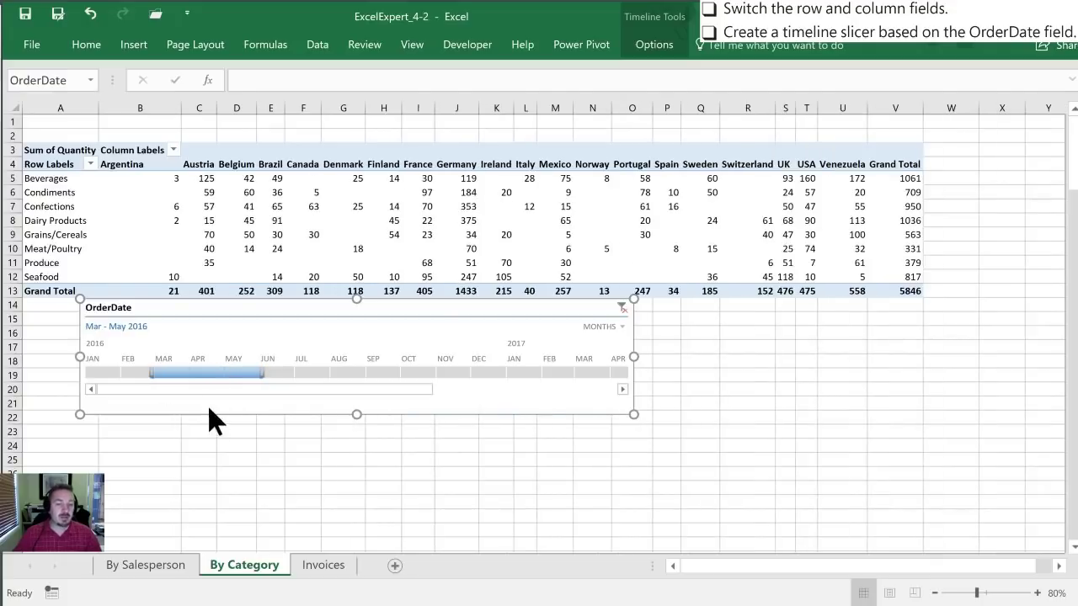
left_click_drag(263, 372, 368, 373)
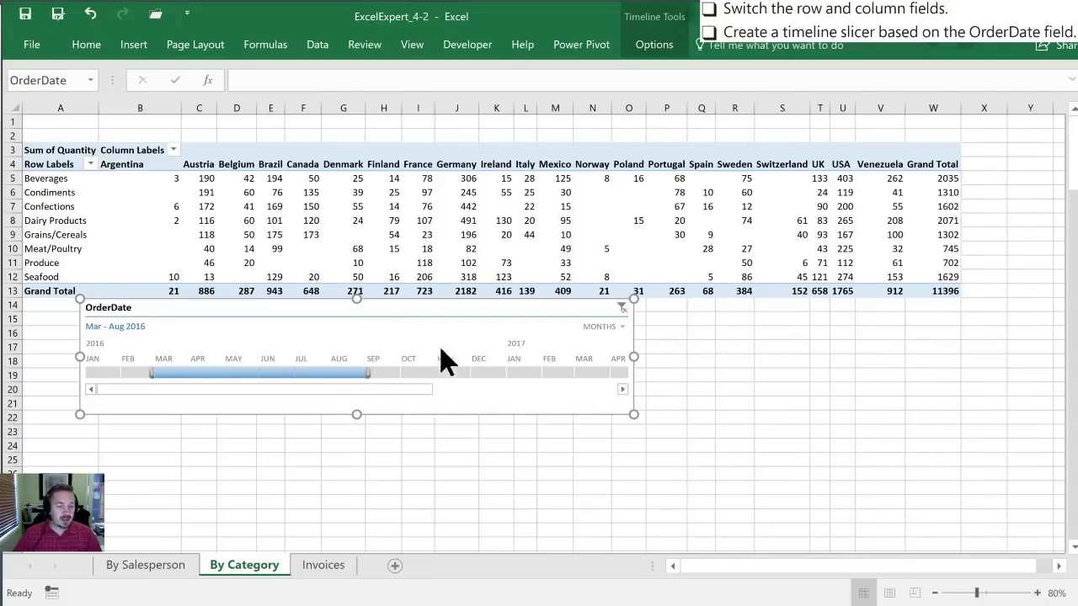
Clear the timeline filter, group it by years, and select 2016.
left_click(622, 306)
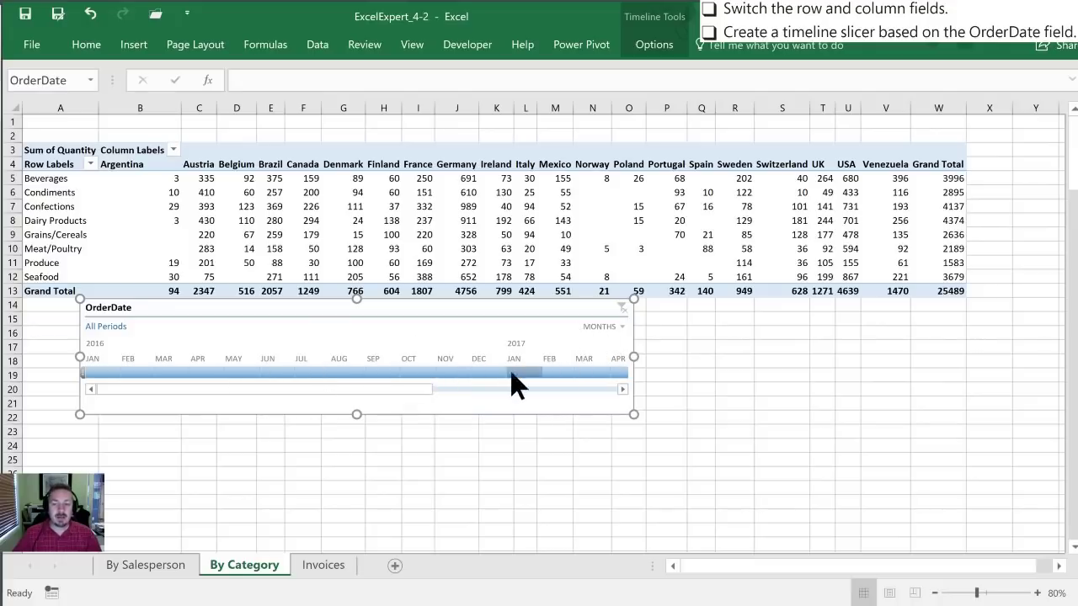
left_click(603, 328)
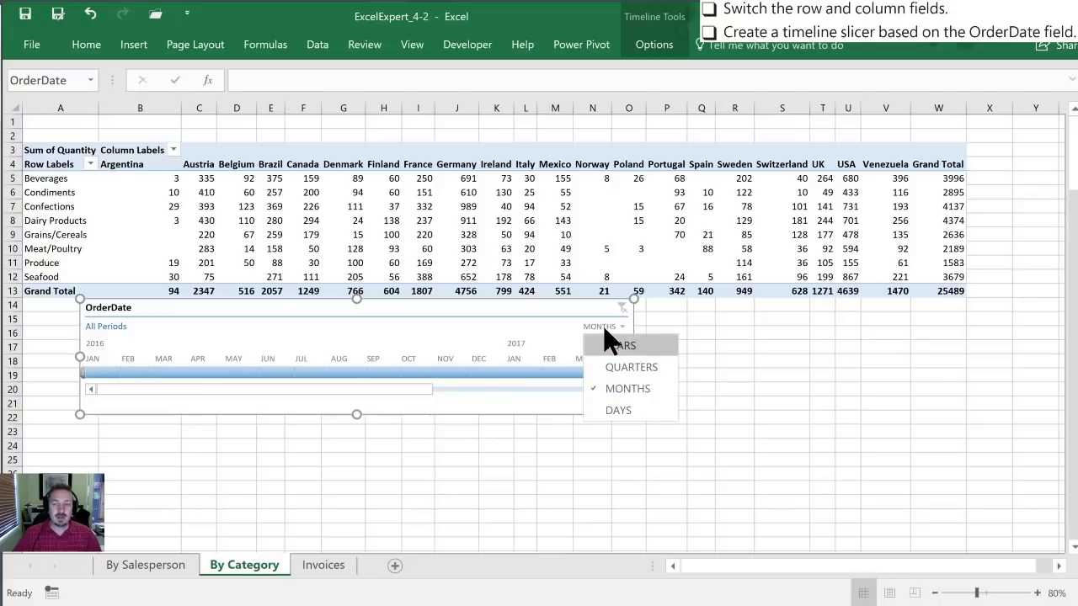
left_click(619, 347)
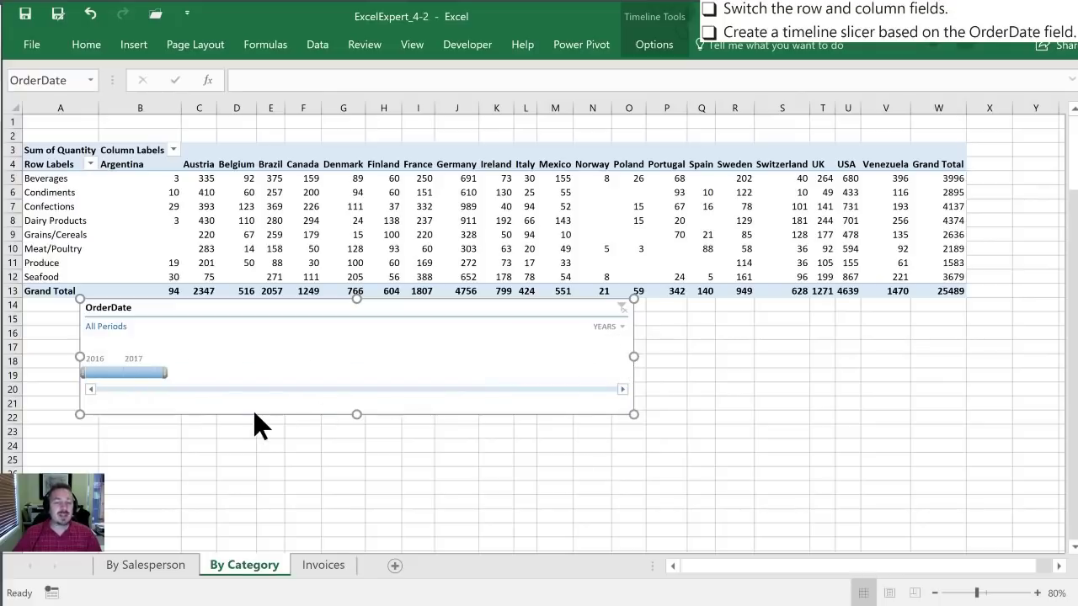
left_click(142, 371)
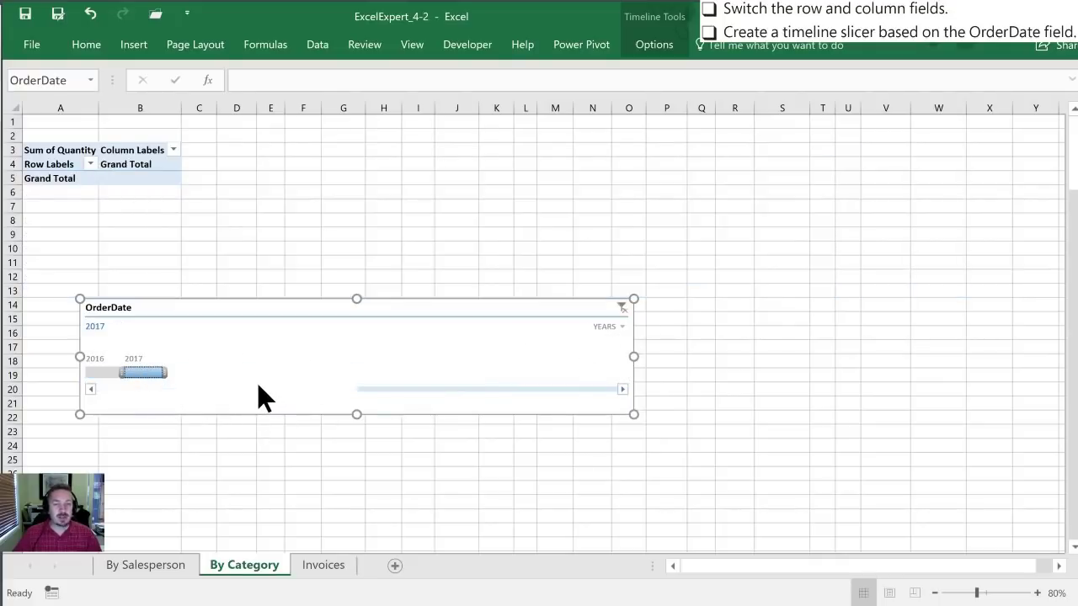
left_click(105, 372)
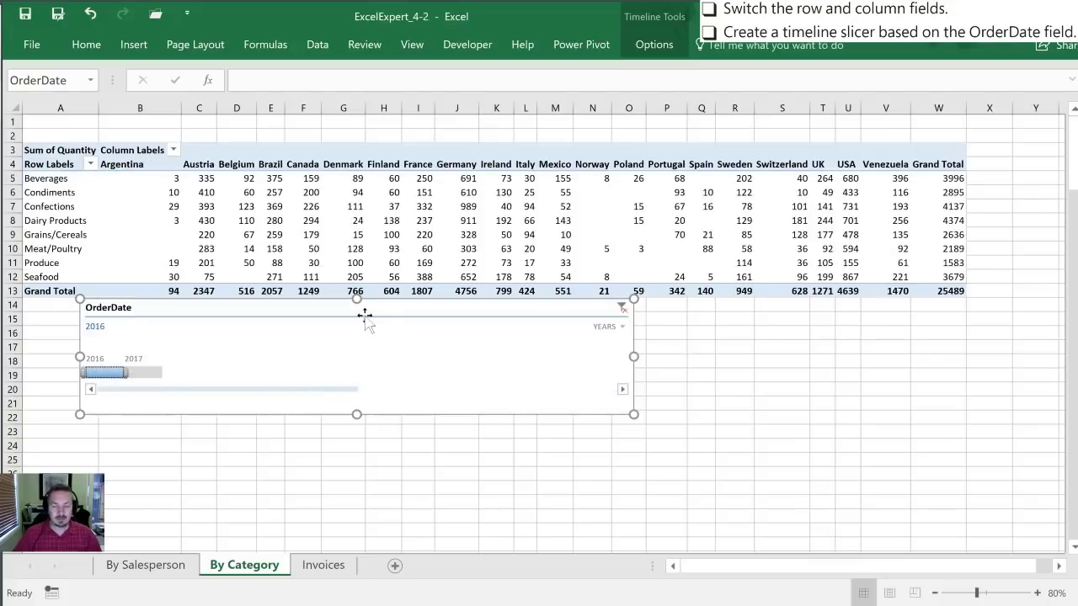
Group the timeline by quarters, select Q1 2016 (6303 total), then return to months.
left_click(605, 325)
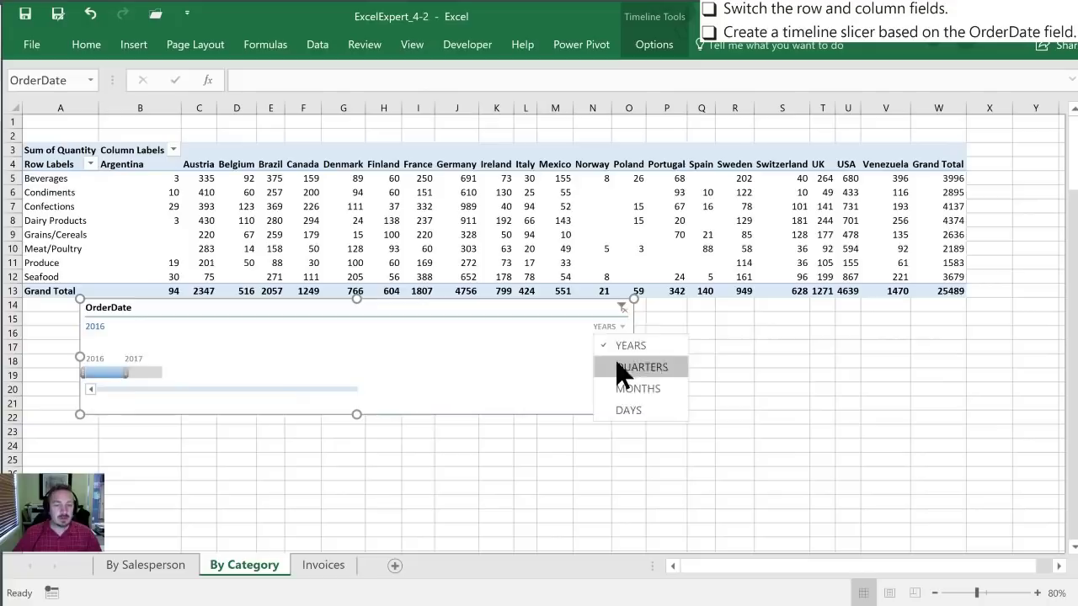
left_click(619, 367)
left_click(198, 372)
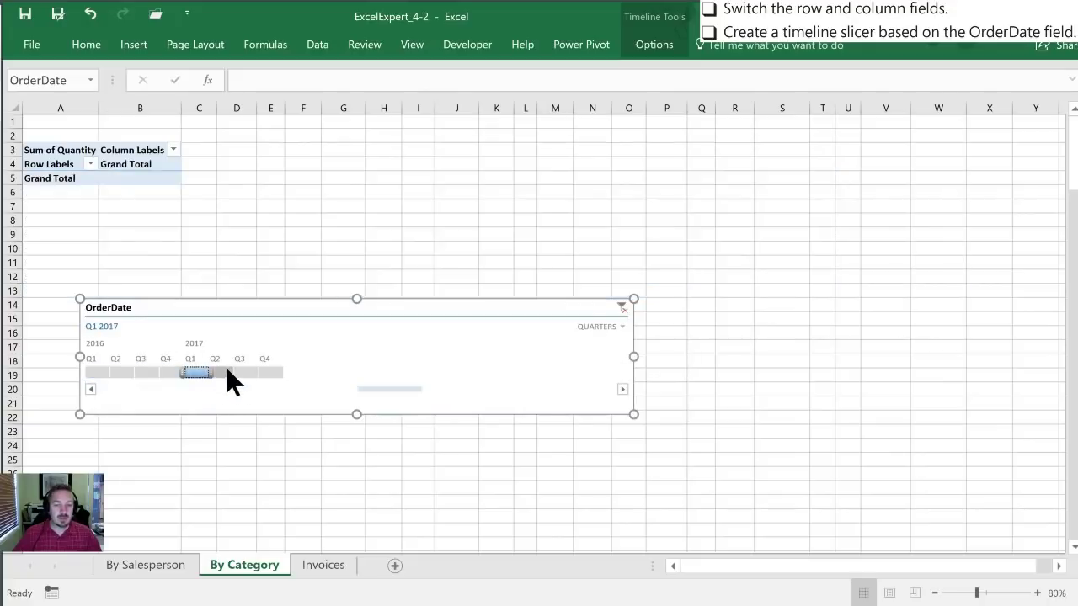
left_click(148, 372)
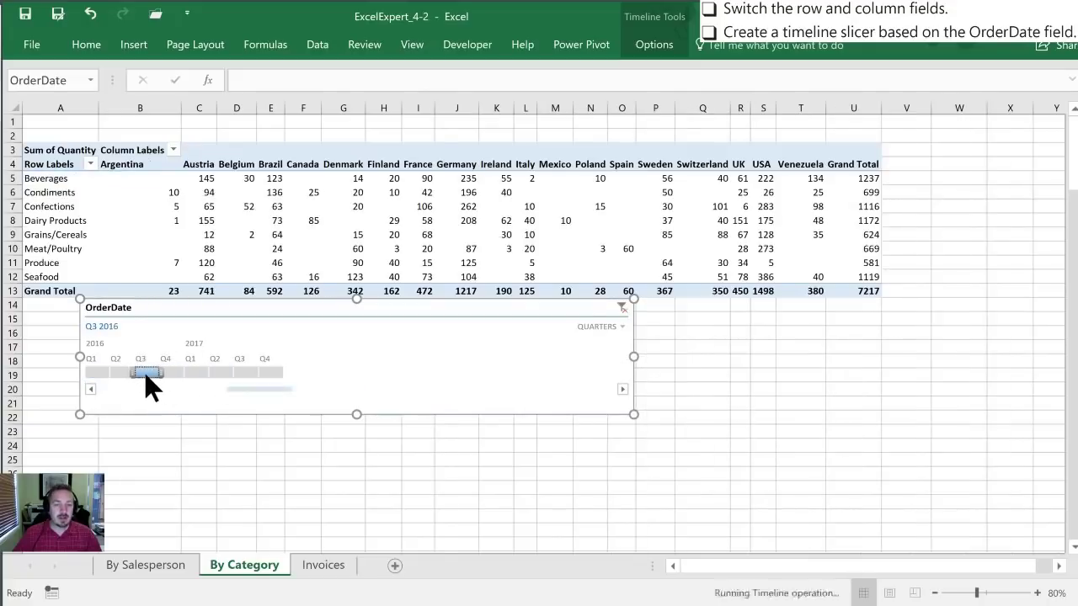
left_click_drag(144, 371, 96, 373)
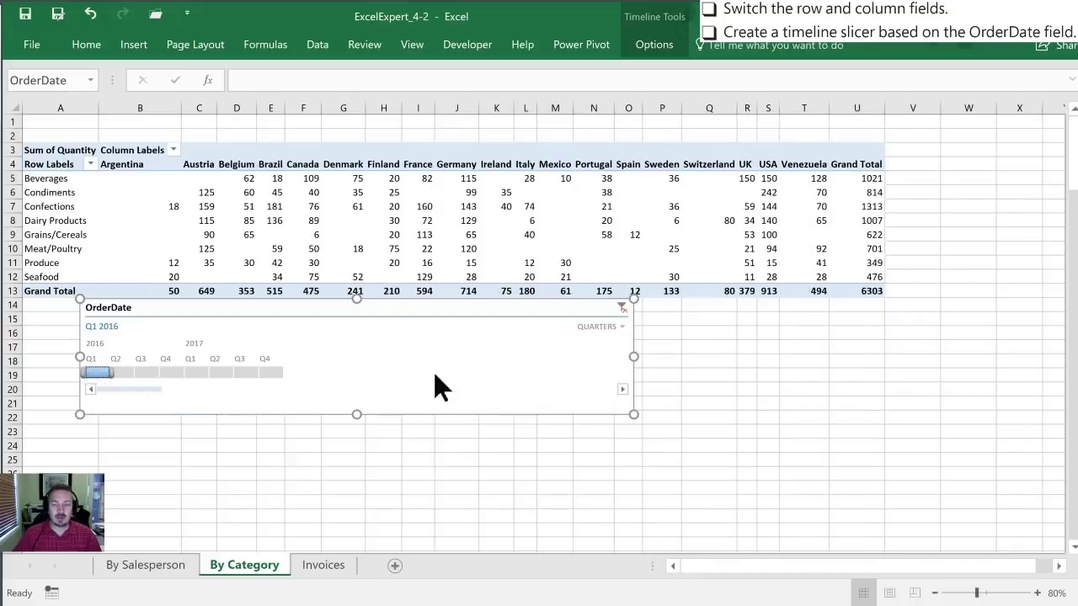
left_click(598, 327)
left_click(614, 383)
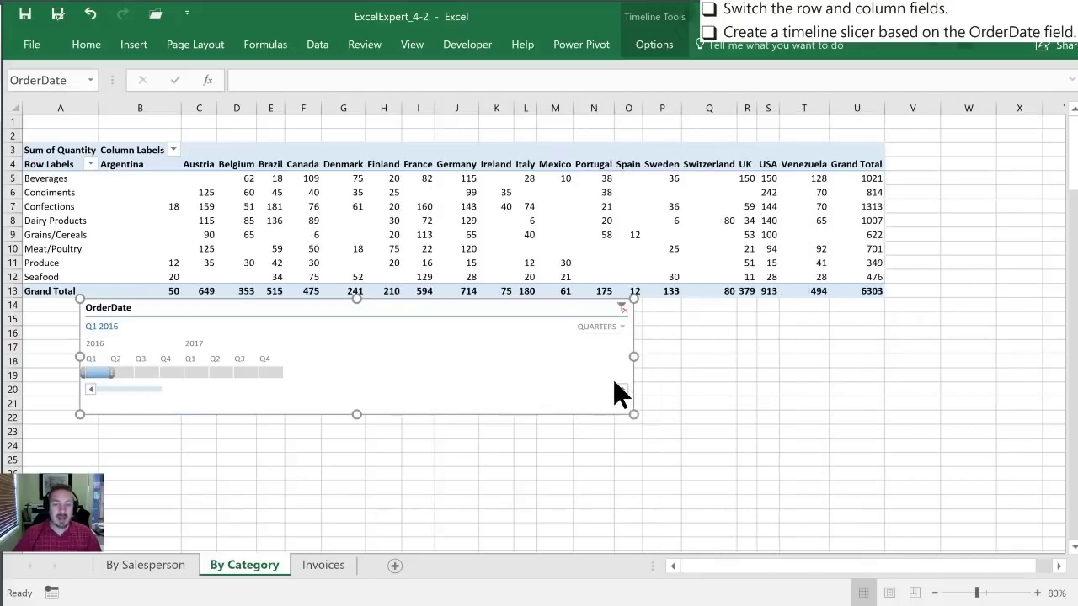
Filter the timeline by month: October 2016, January 2017, then December 2016.
left_click(413, 372)
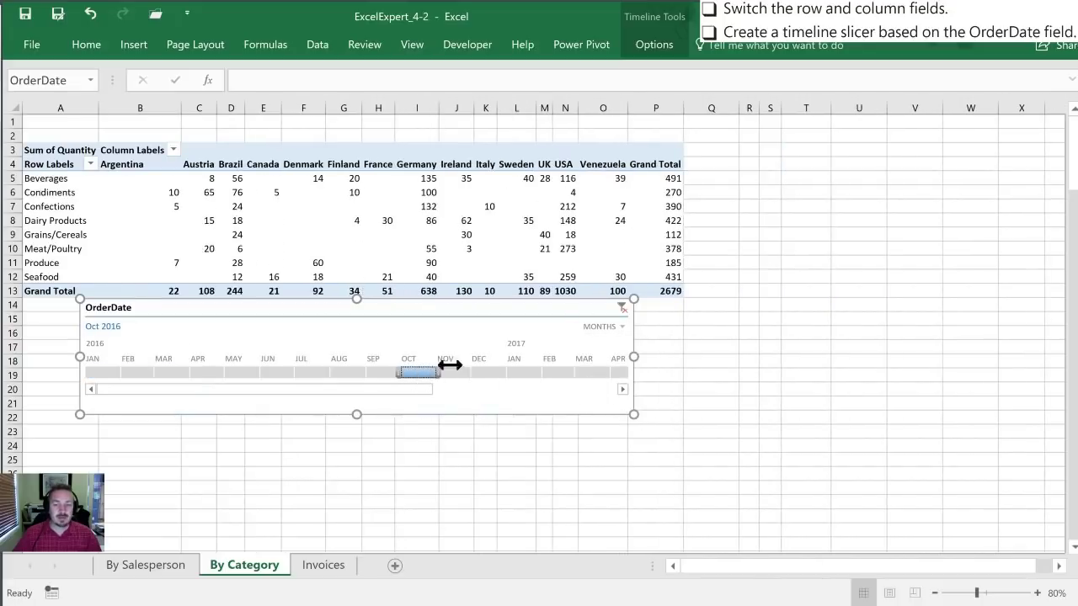
left_click(523, 373)
left_click(489, 373)
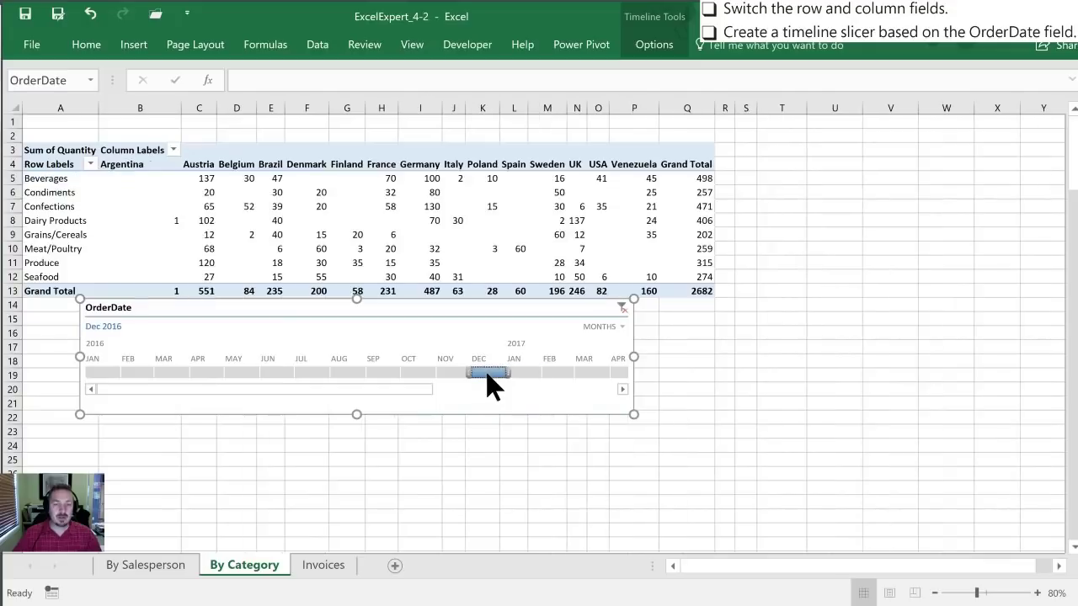
Switch the timeline to Days and filter to January 16, 2016, leaving Denmark and Finland.
left_click(598, 327)
left_click(617, 411)
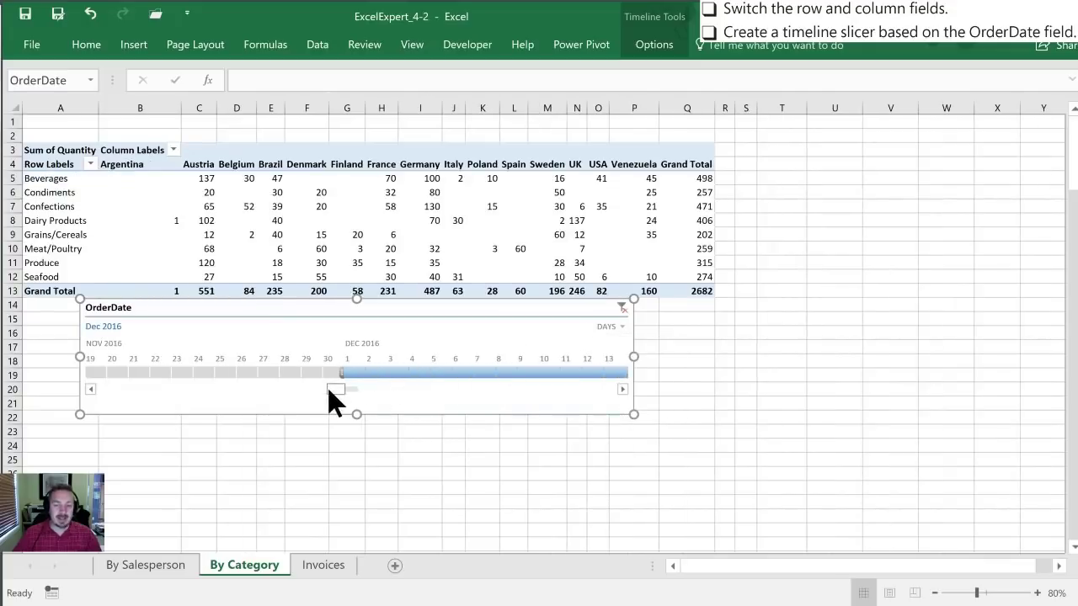
left_click_drag(337, 385, 104, 384)
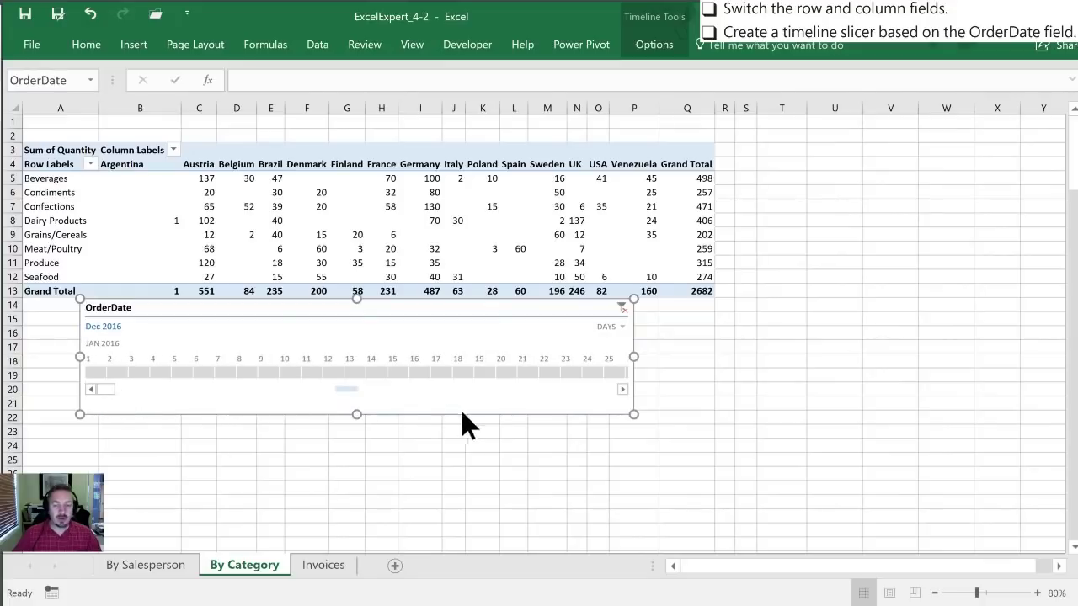
left_click(480, 371)
left_click(418, 373)
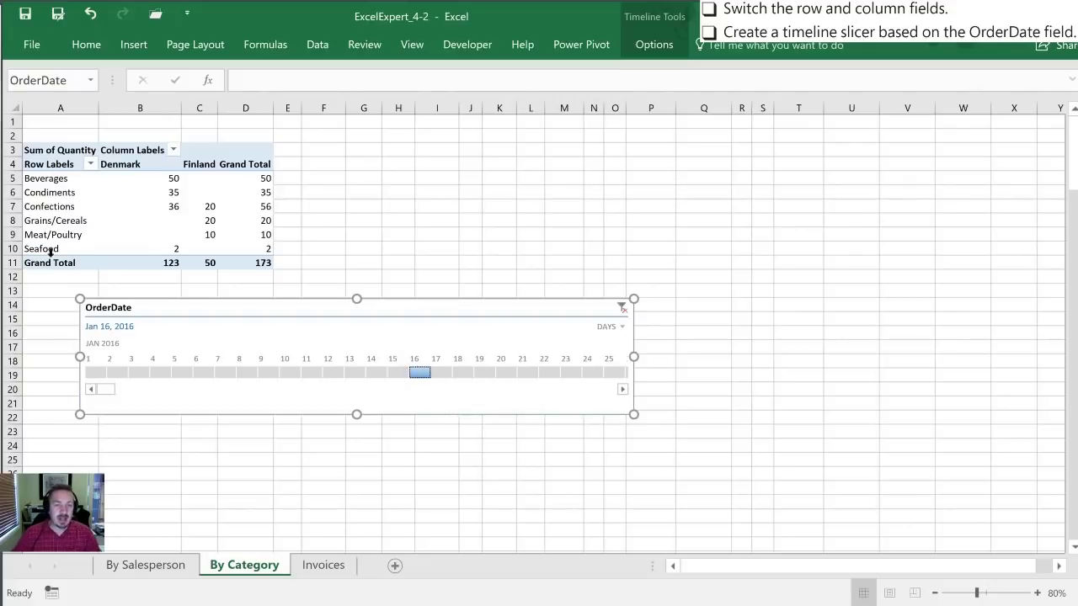
Select cell A7 in the PivotTable to bring back the PivotTable Fields pane.
left_click(43, 206)
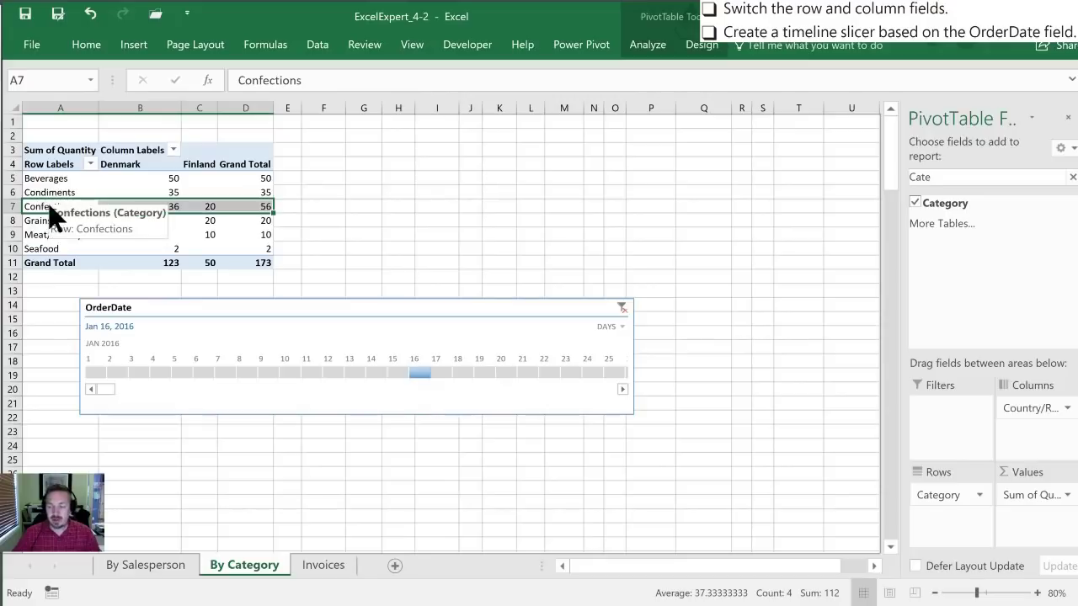